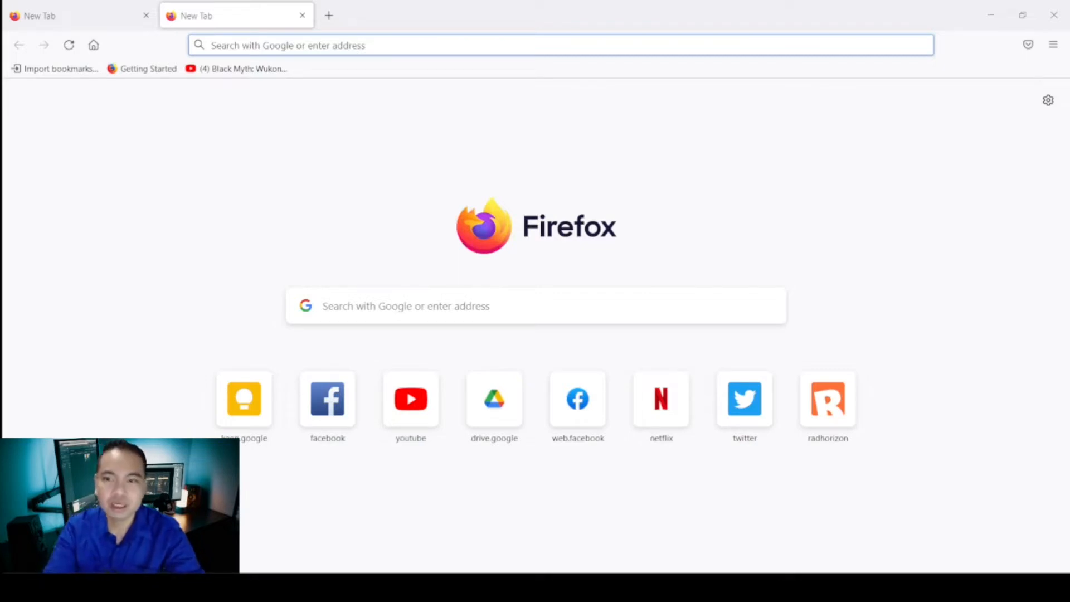
# Search Google for teachable machine and open the Teachable Machine website from the results.
pyautogui.click(577, 307)
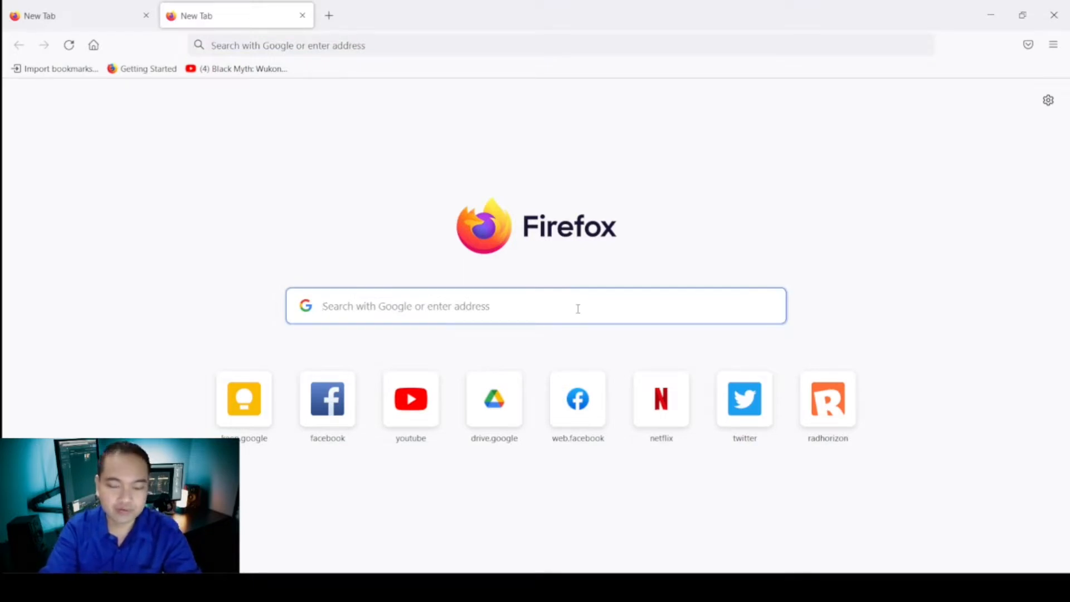
pyautogui.write('teacha')
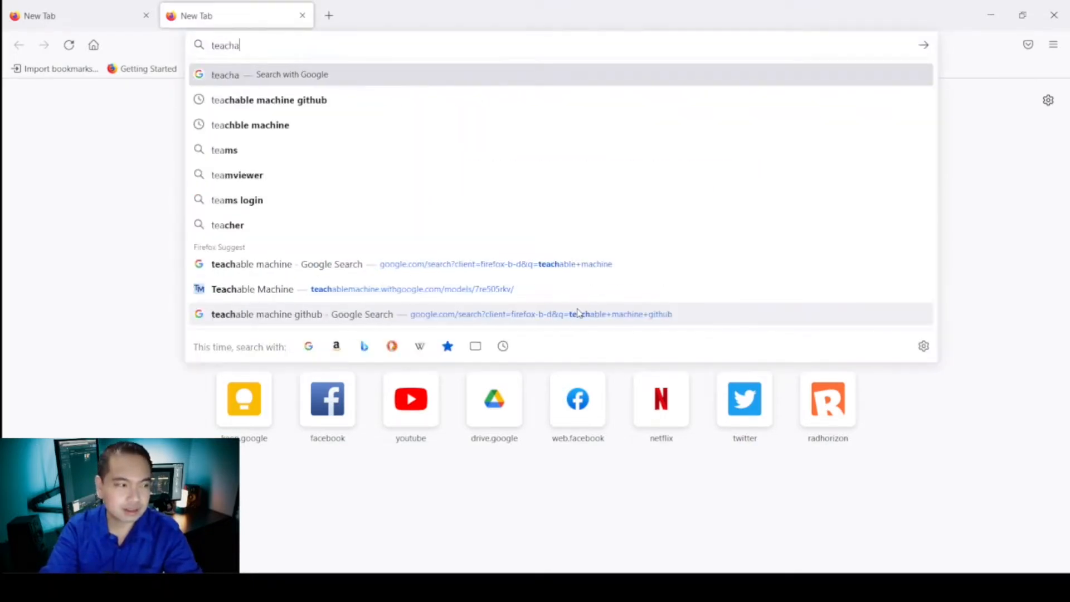
pyautogui.write('blemachi')
pyautogui.press('BackSpace')
pyautogui.press('BackSpace')
pyautogui.press('BackSpace')
pyautogui.press('BackSpace')
pyautogui.press('BackSpace')
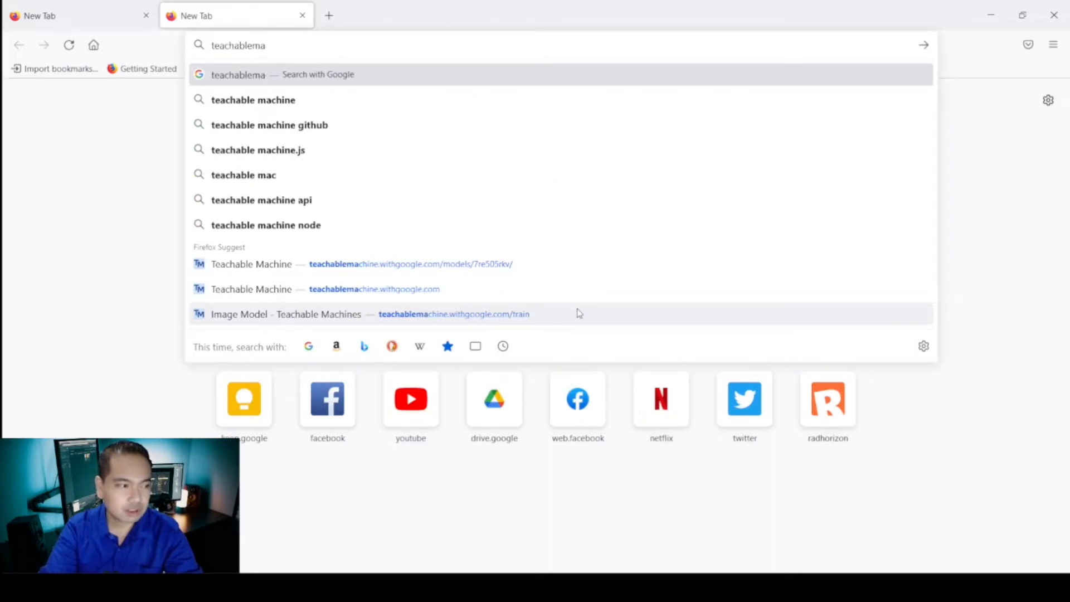
pyautogui.write('machine')
pyautogui.press('Return')
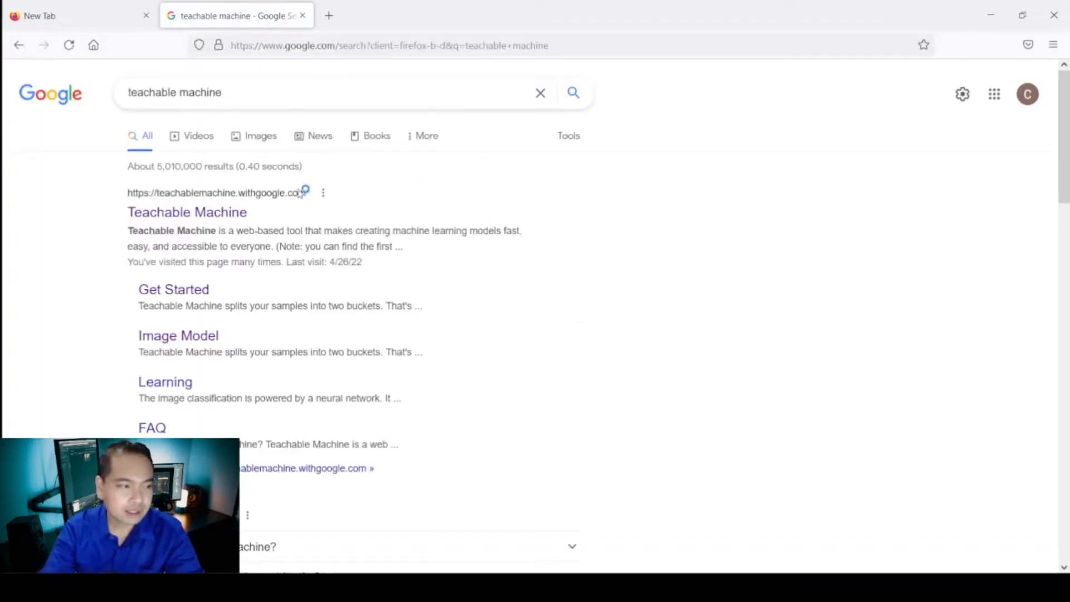
pyautogui.click(246, 213)
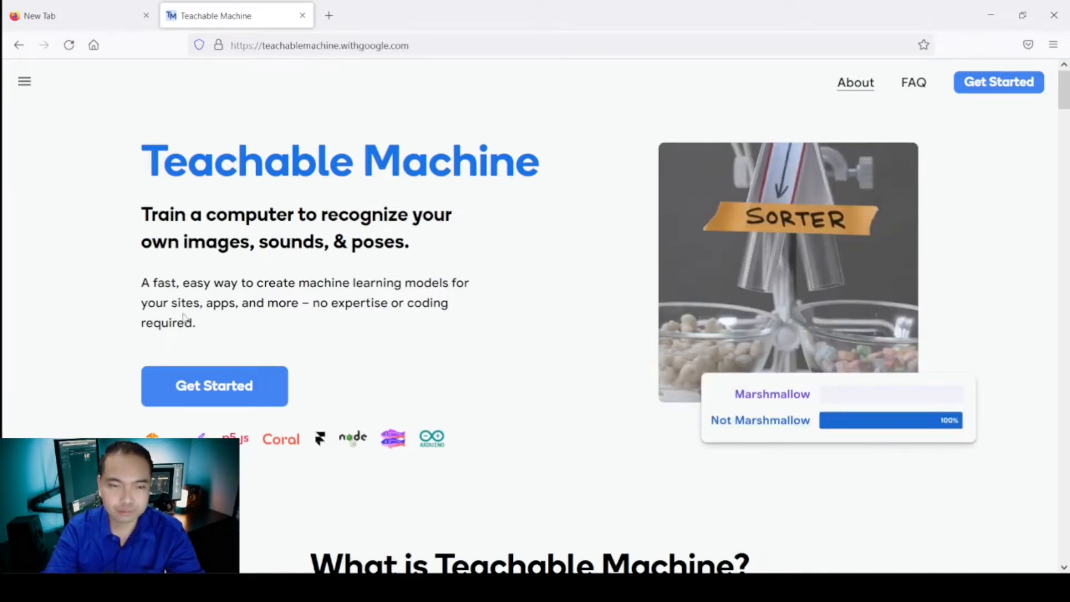
# Start a new Image Project using the Standard image model.
pyautogui.click(243, 394)
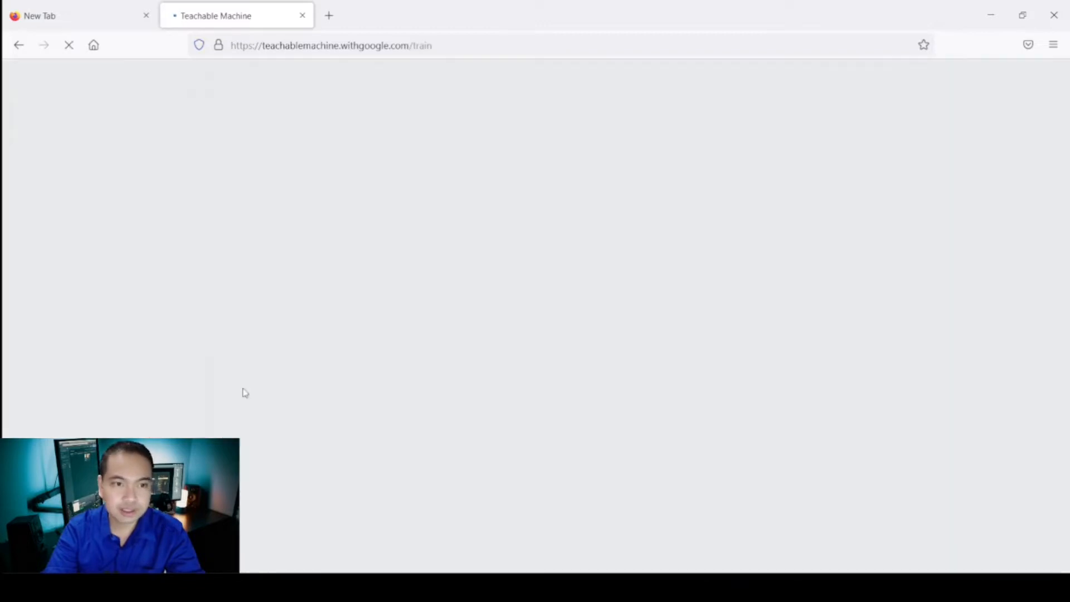
pyautogui.scroll(-2, 557, 262)
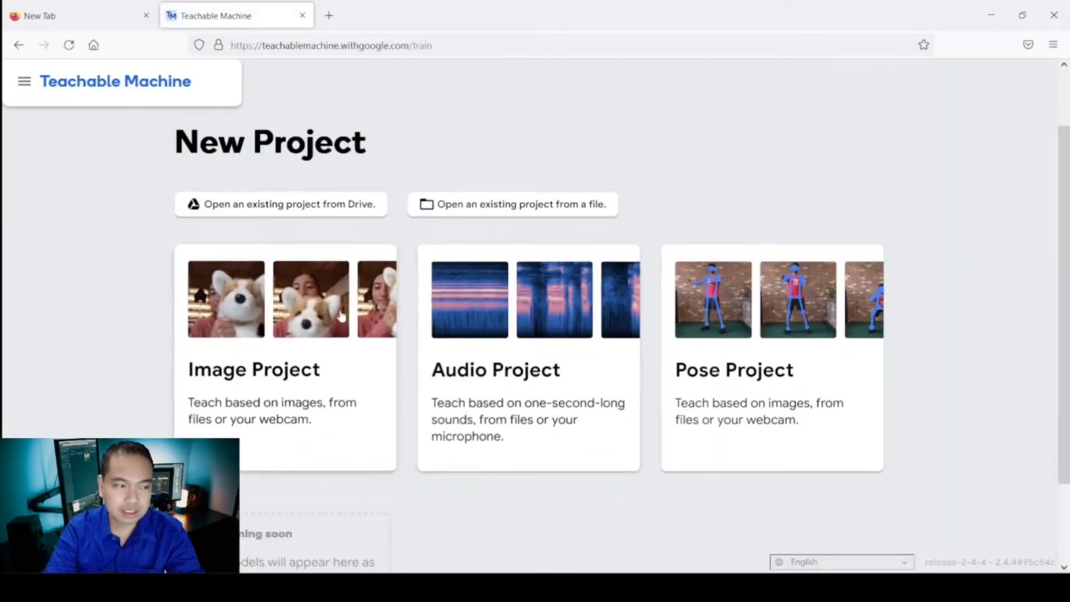
pyautogui.click(330, 343)
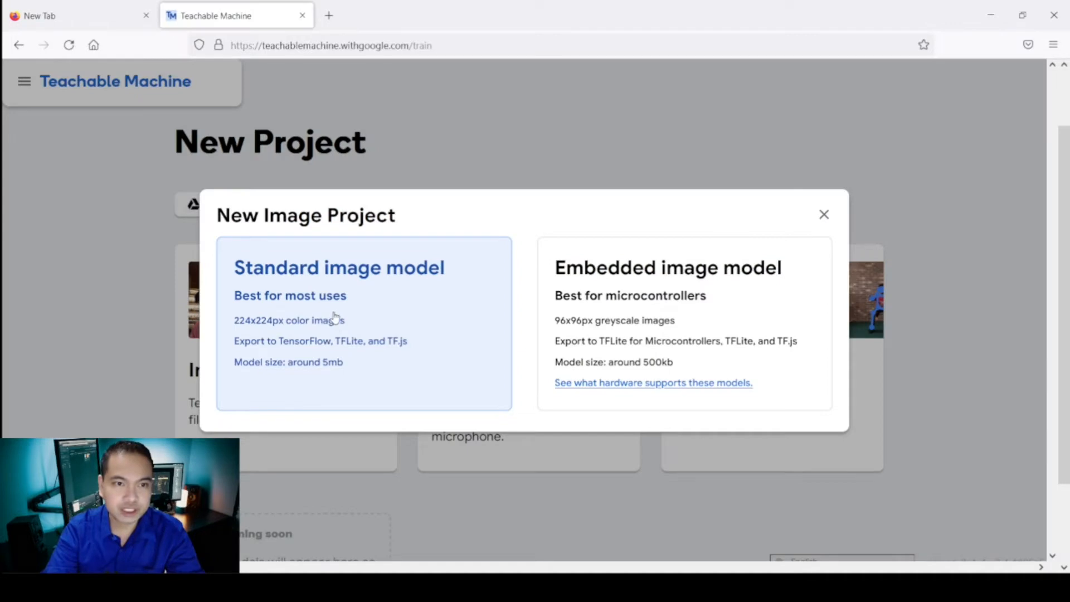
pyautogui.click(361, 337)
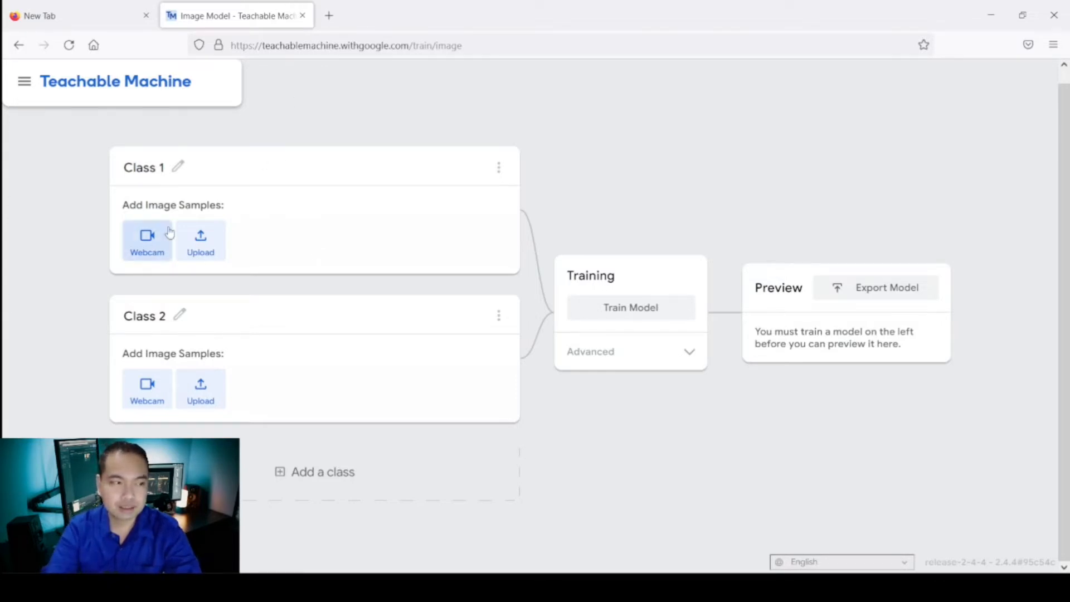
# Rename the first class to alcohol_bottle.
pyautogui.click(146, 168)
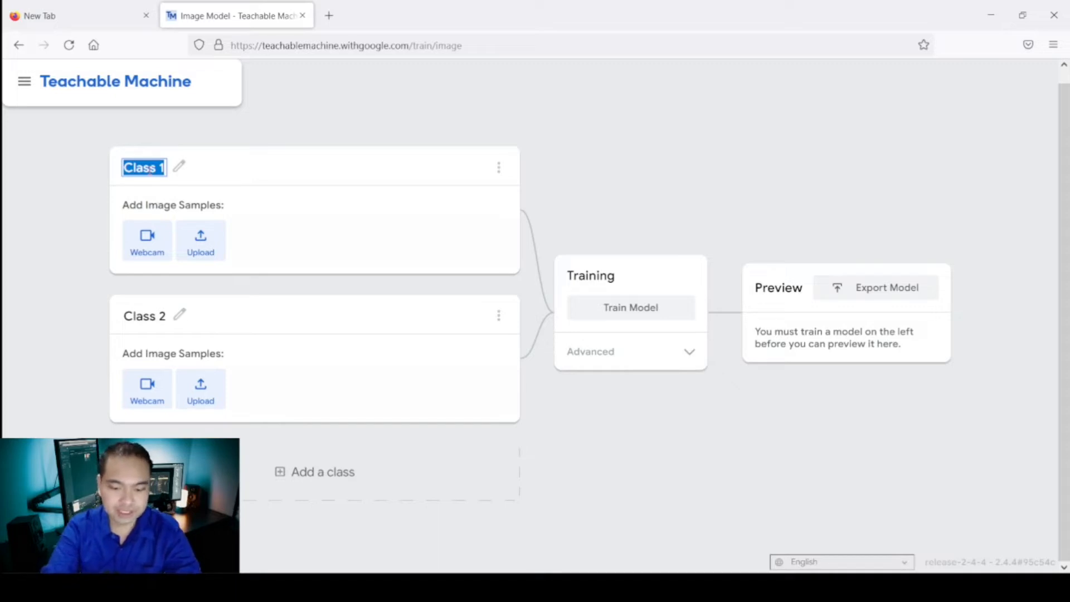
pyautogui.write('alc')
pyautogui.write('oho')
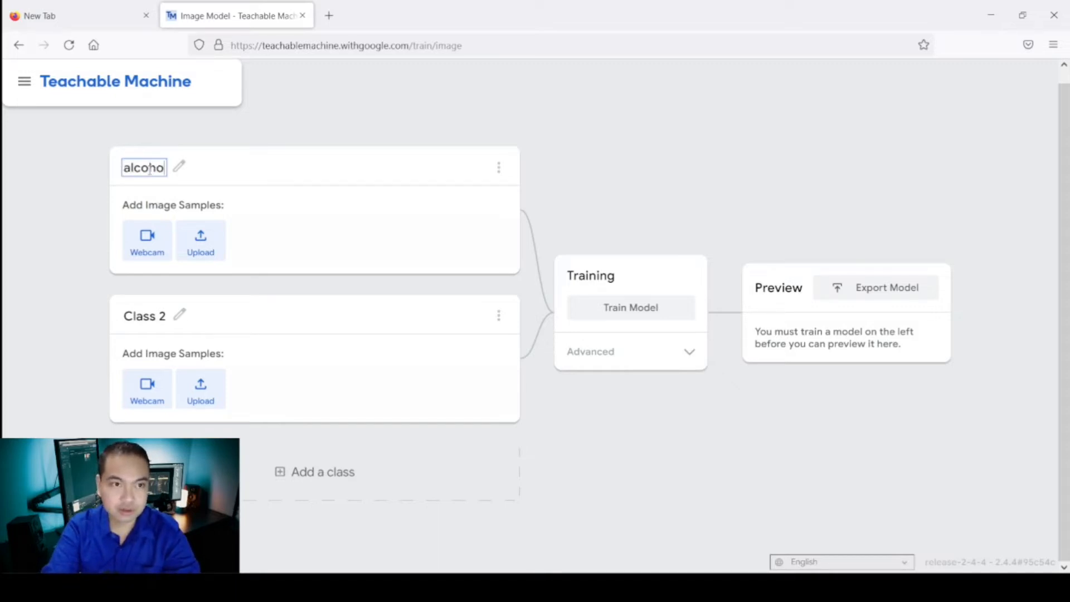
pyautogui.write('l_bottle')
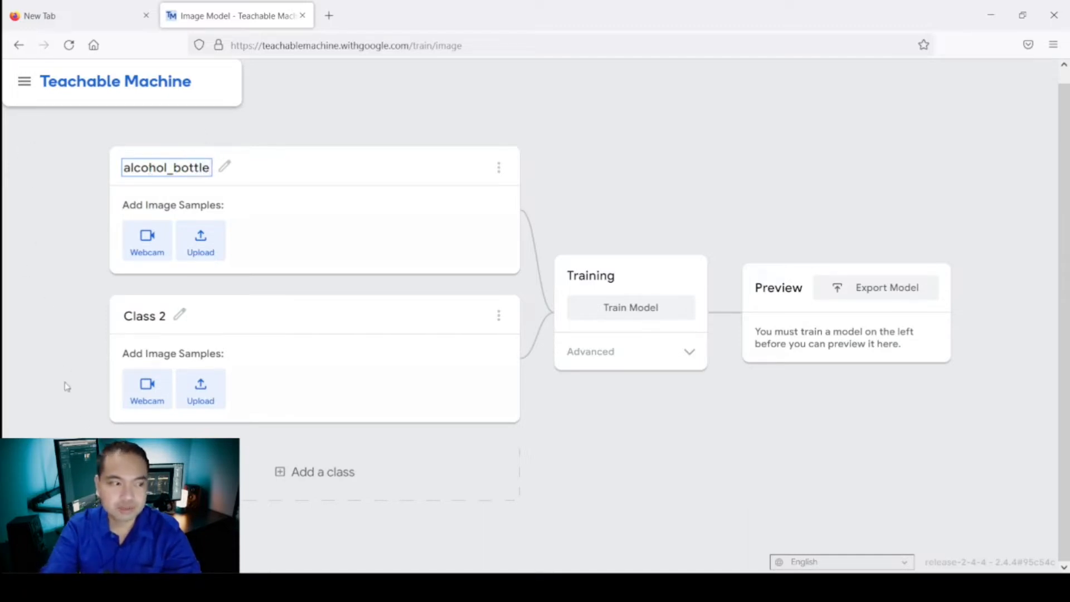
# Rename the second class to rubik_cube.
pyautogui.click(141, 315)
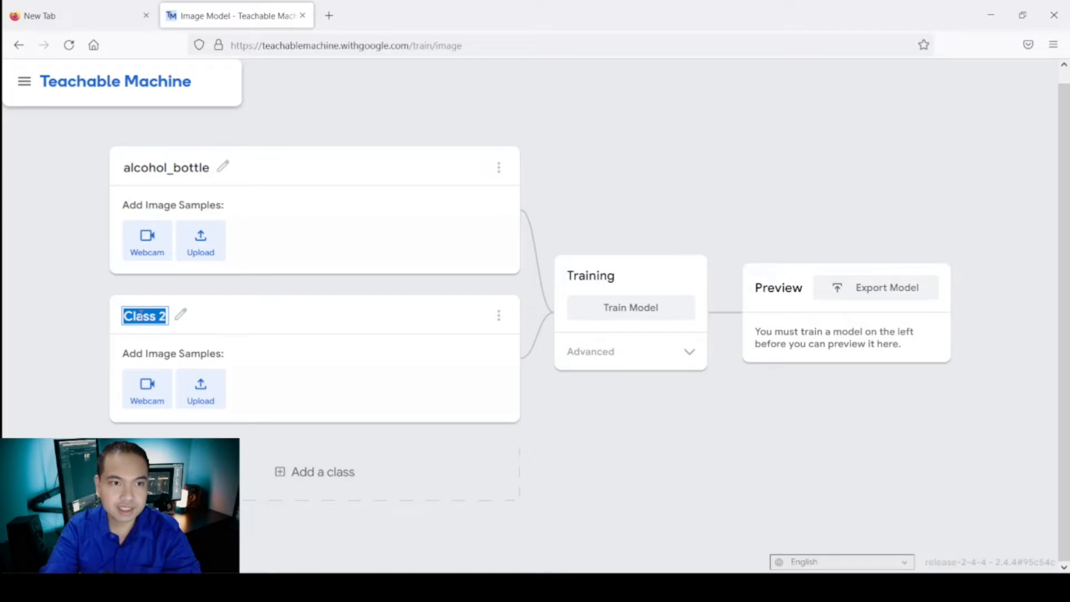
pyautogui.write('rui')
pyautogui.press('BackSpace')
pyautogui.press('BackSpace')
pyautogui.press('BackSpace')
pyautogui.write('rub')
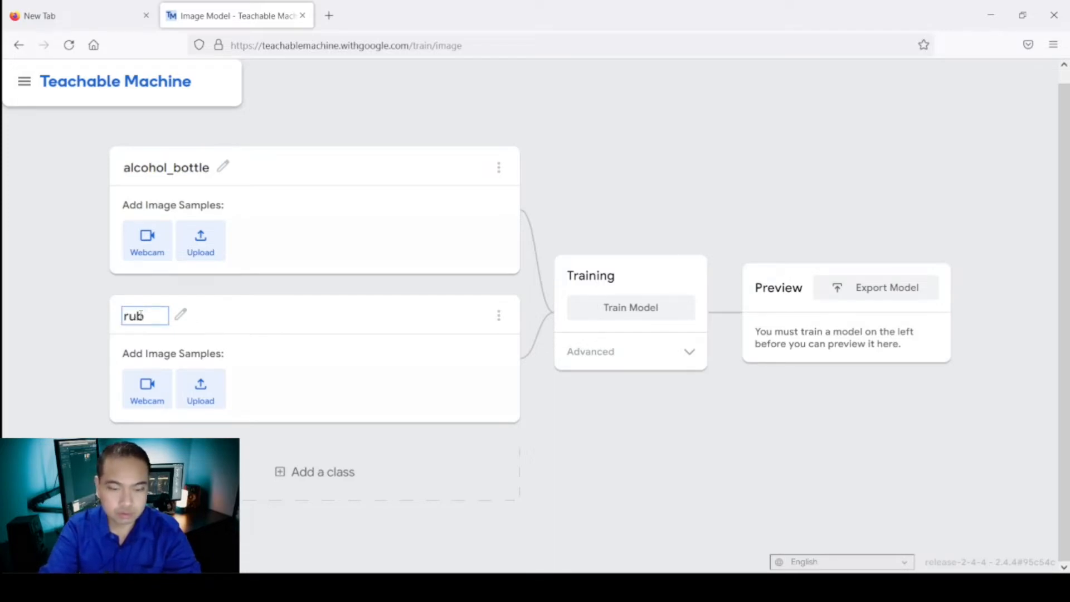
pyautogui.write('k')
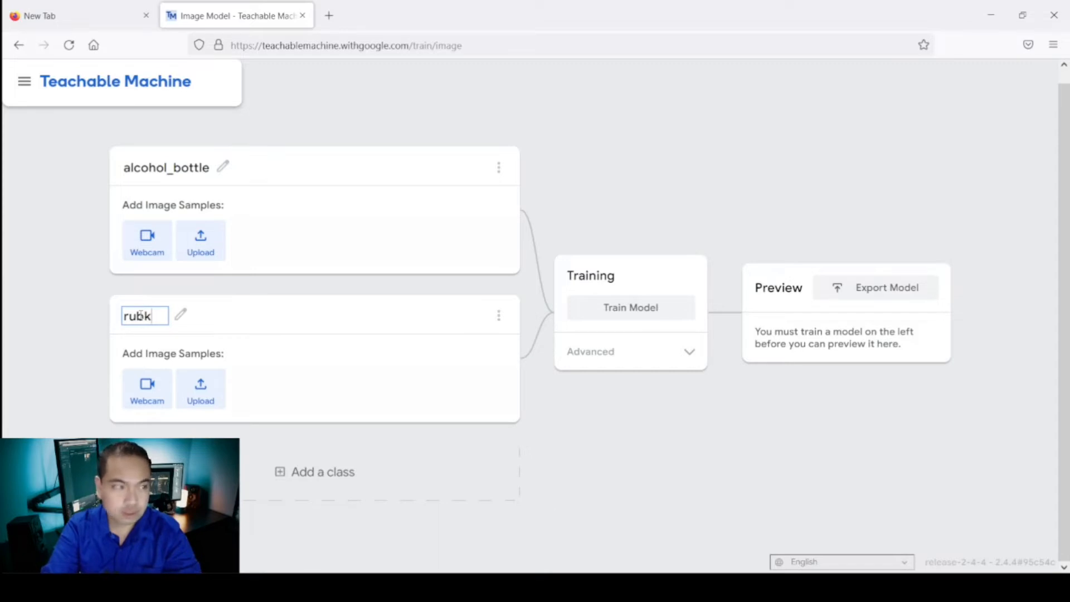
pyautogui.press('BackSpace')
pyautogui.write('ik_cube')
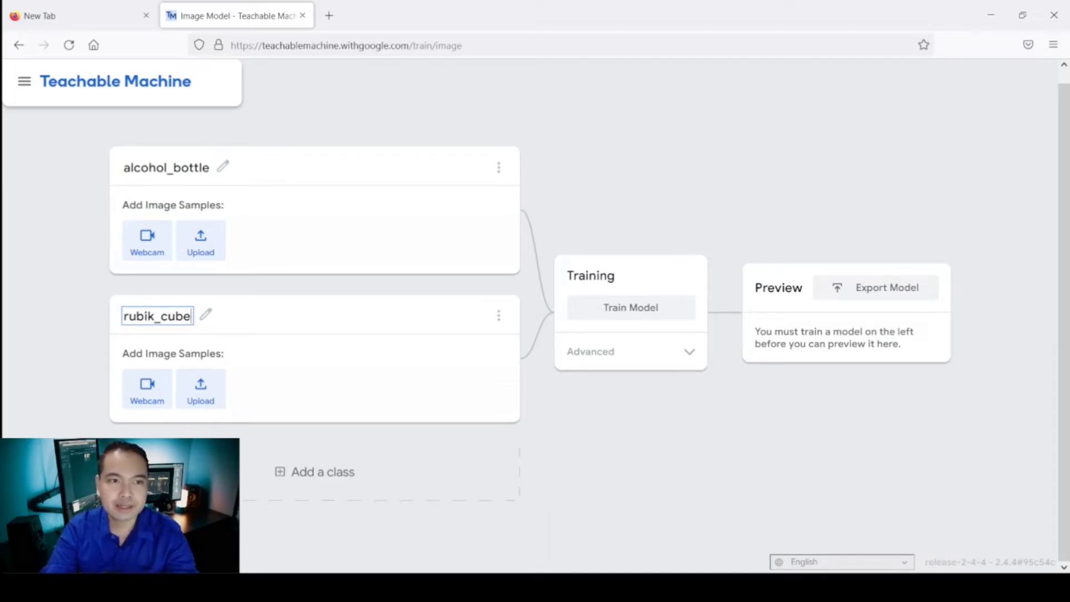
# Open the webcam for the alcohol_bottle class, flip the camera, and record image samples of the bottle.
pyautogui.click(150, 247)
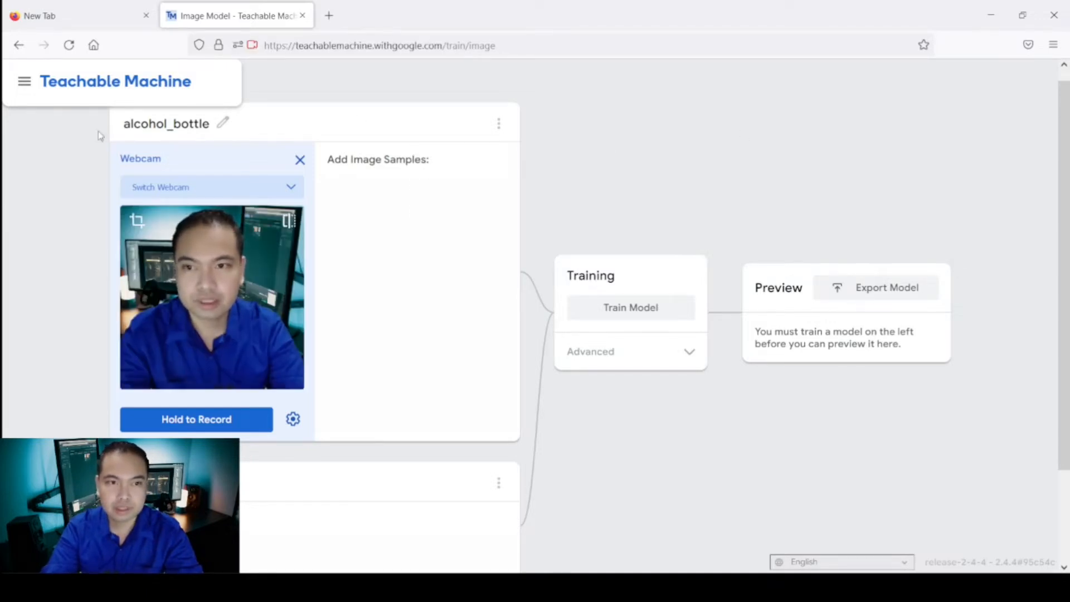
pyautogui.click(290, 221)
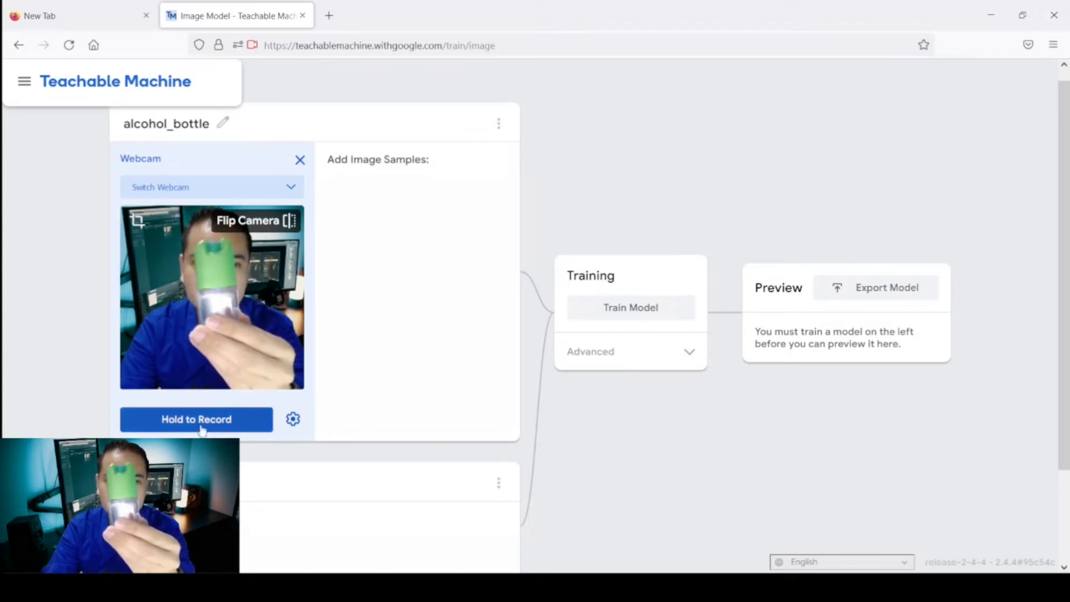
pyautogui.moveTo(202, 429); pyautogui.dragTo(201, 429)
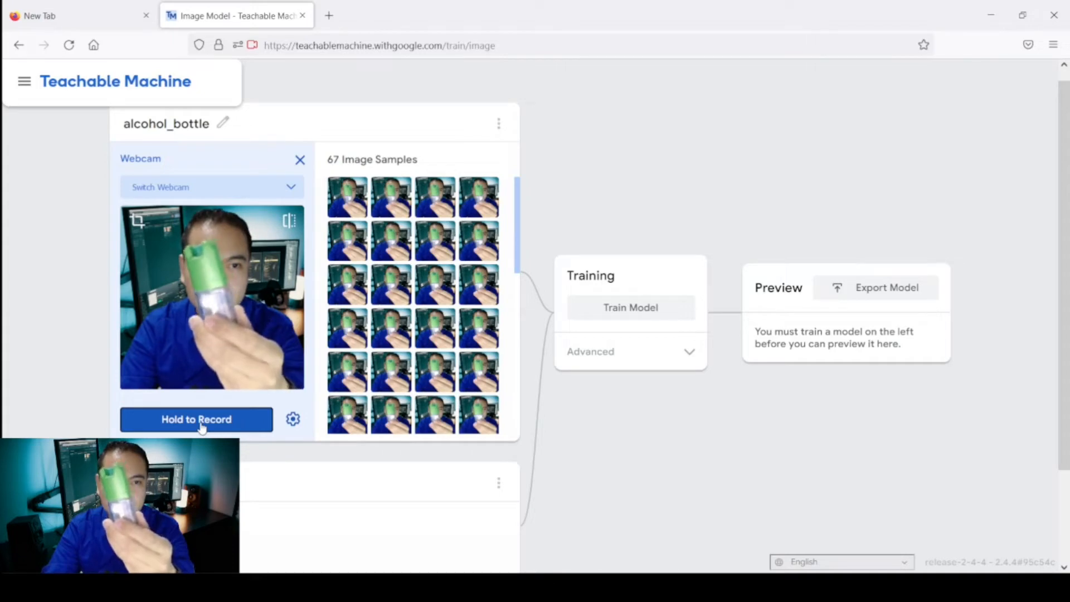
pyautogui.moveTo(201, 427); pyautogui.dragTo(201, 428)
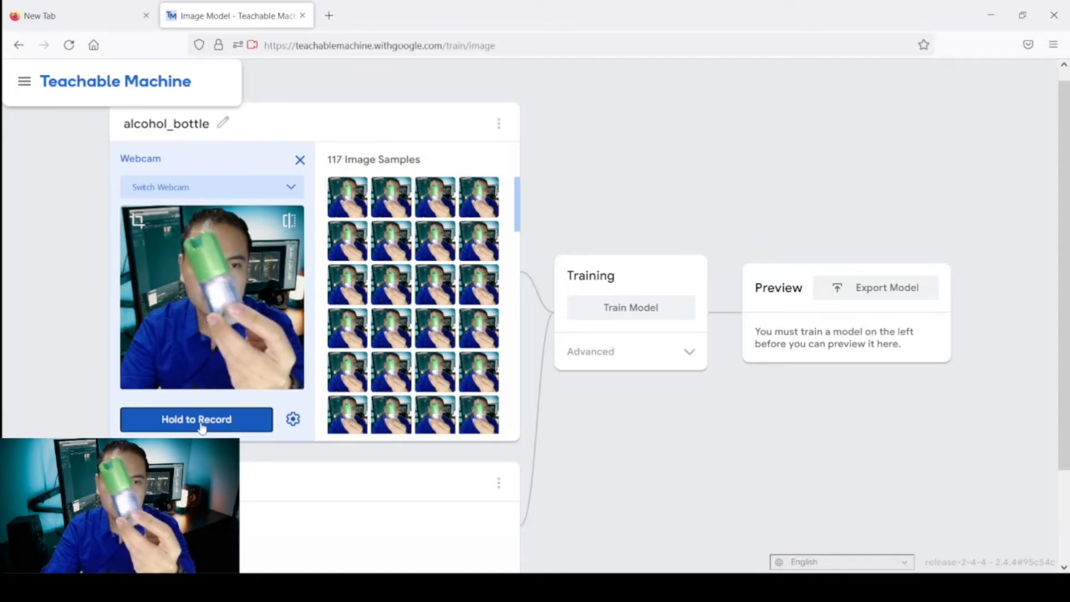
pyautogui.moveTo(201, 427); pyautogui.dragTo(201, 428)
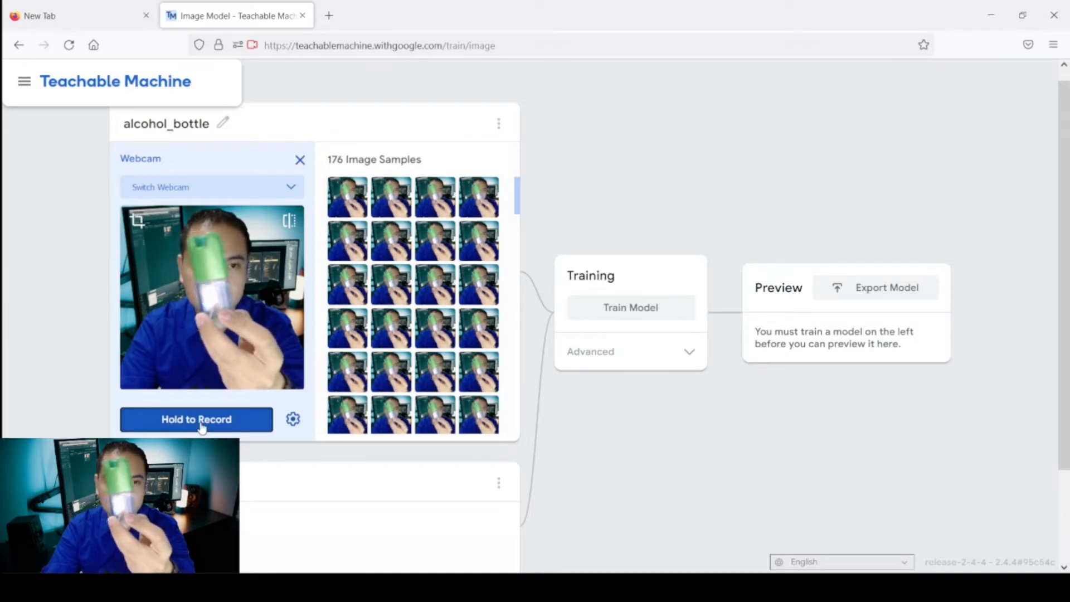
pyautogui.moveTo(201, 428); pyautogui.dragTo(201, 428)
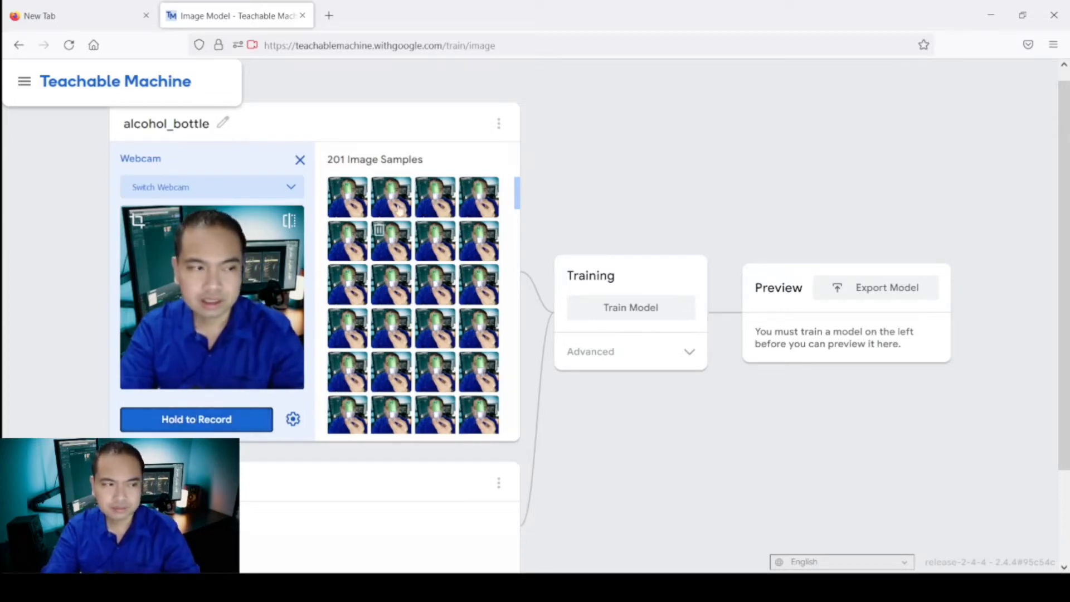
# Delete one alcohol_bottle image sample and close that class's webcam panel.
pyautogui.click(378, 188)
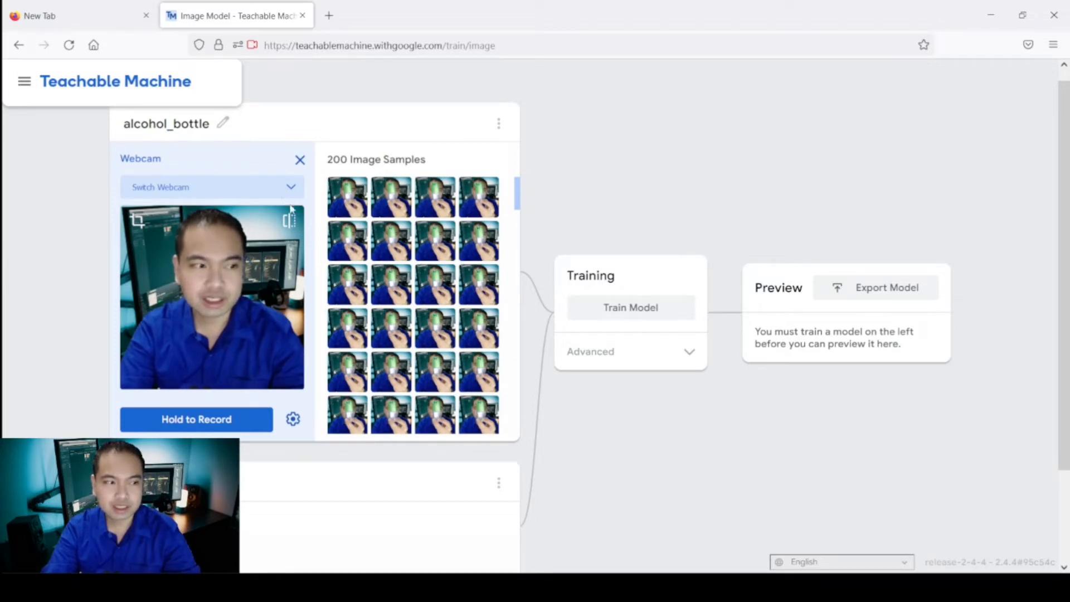
pyautogui.scroll(-2, 313, 236)
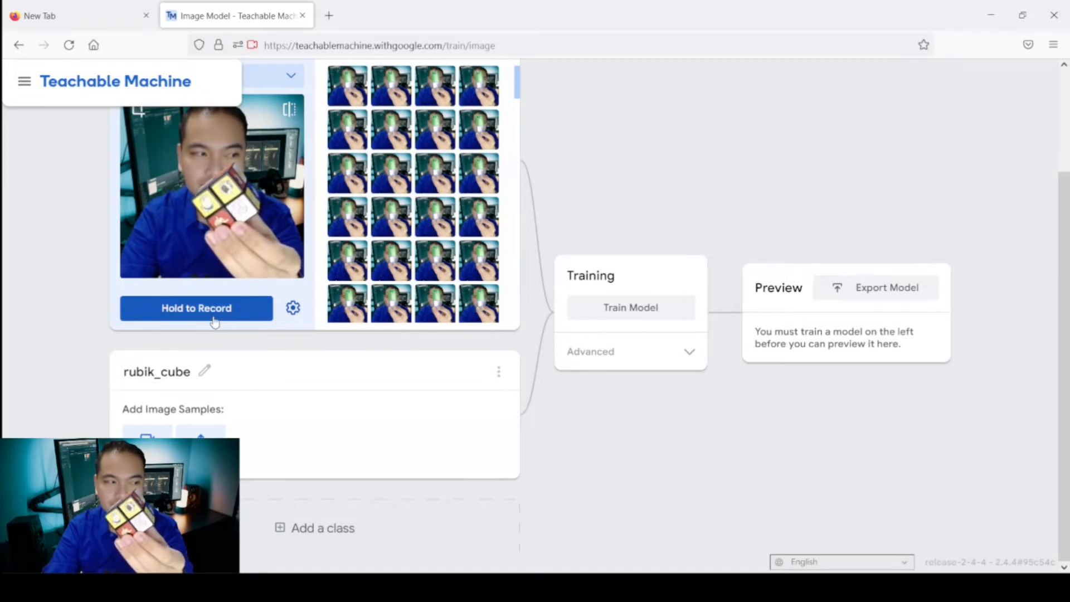
pyautogui.scroll(2, 214, 321)
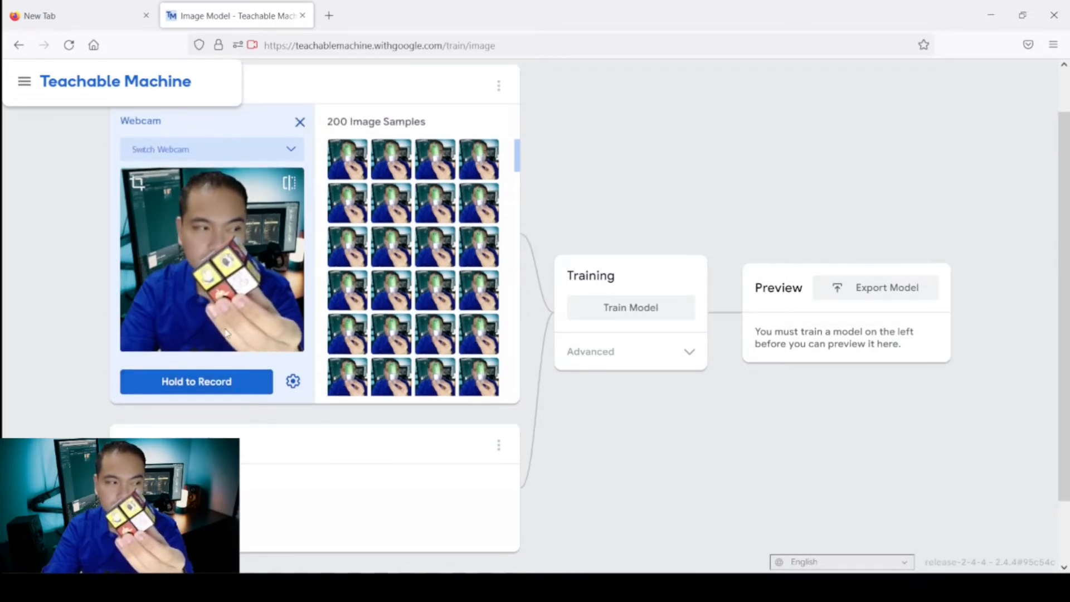
pyautogui.scroll(1, 226, 331)
pyautogui.scroll(-3, 226, 333)
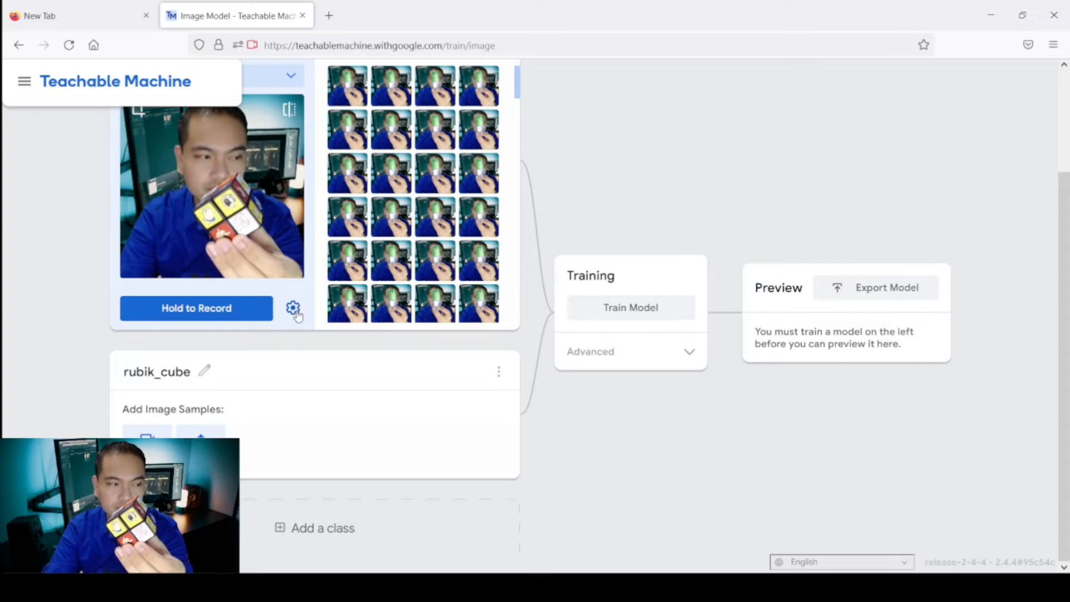
pyautogui.scroll(2, 294, 262)
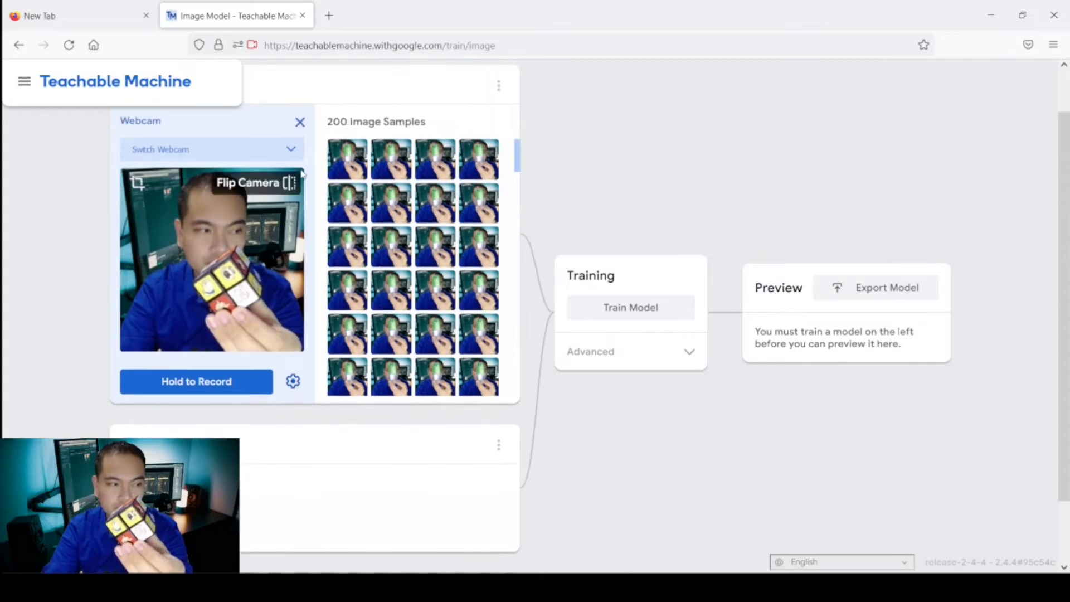
pyautogui.click(300, 122)
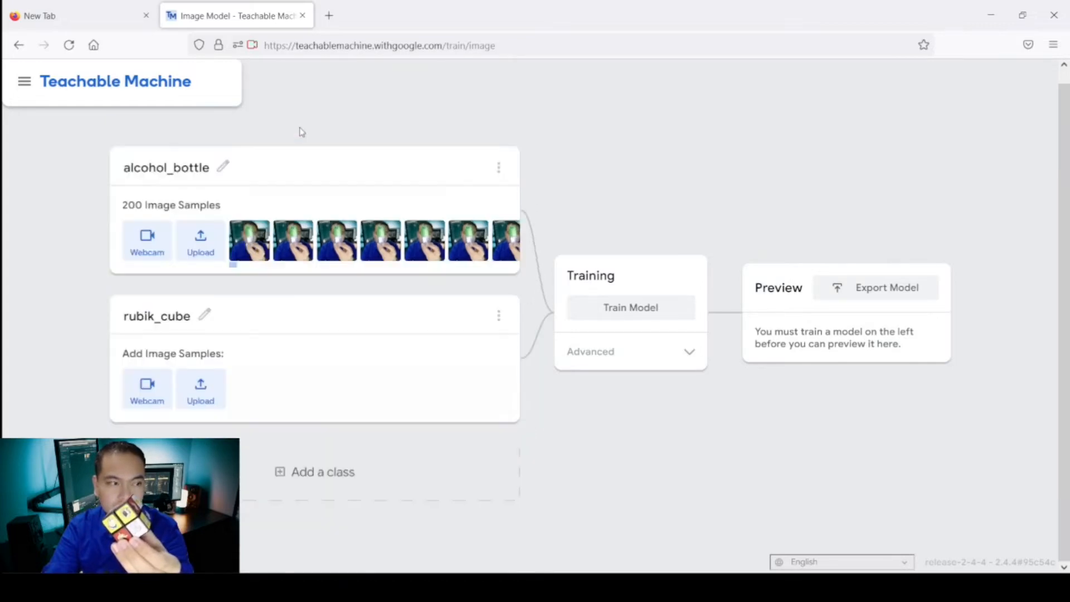
# Open the webcam for the rubik_cube class and record image samples of the cube.
pyautogui.click(158, 394)
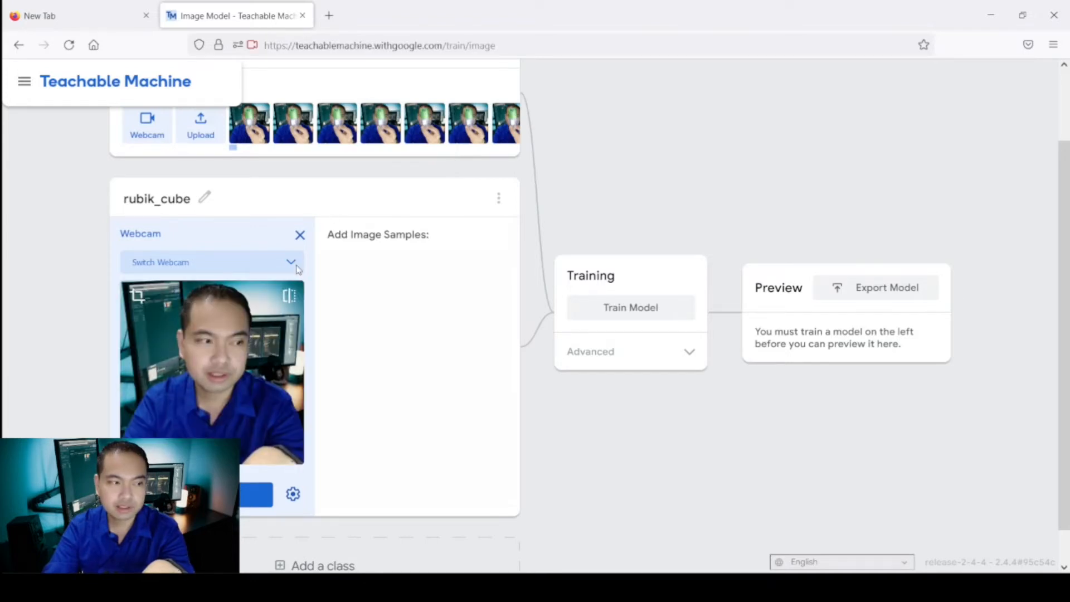
pyautogui.scroll(2, 343, 193)
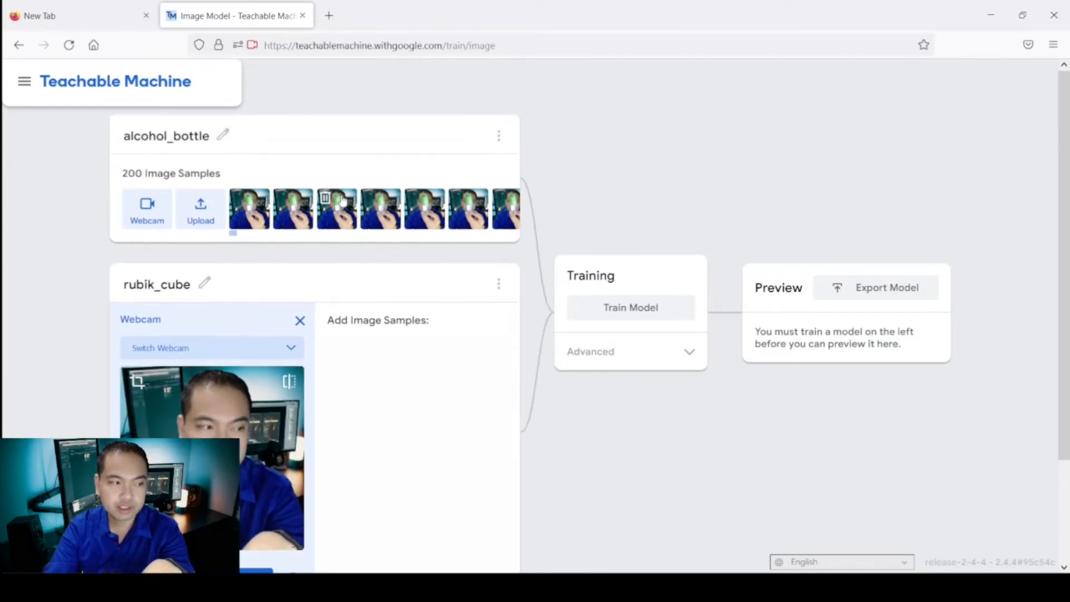
pyautogui.scroll(-2, 343, 198)
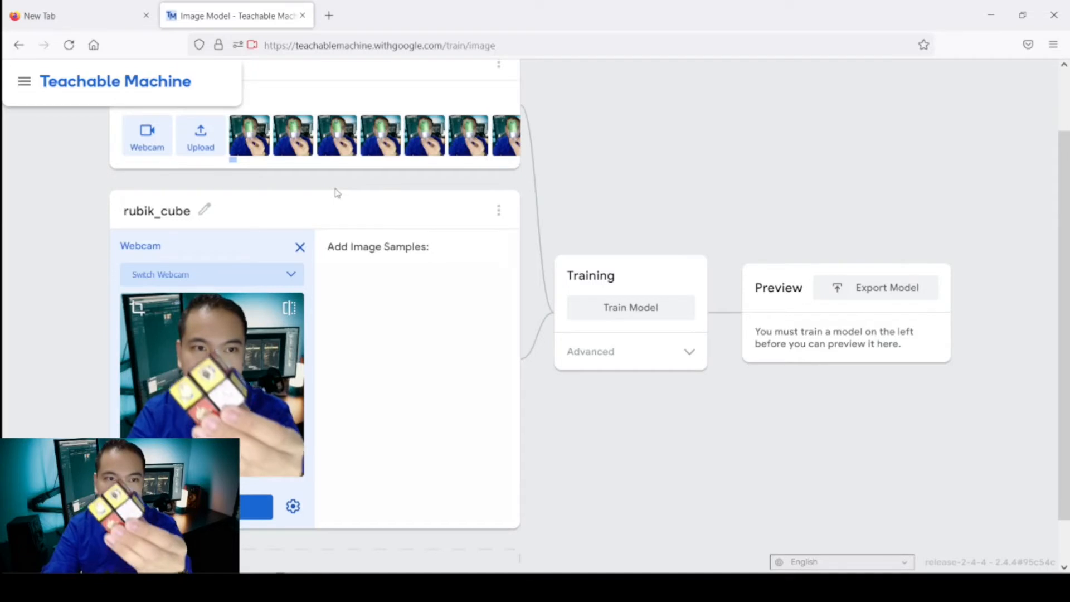
pyautogui.scroll(-1, 334, 187)
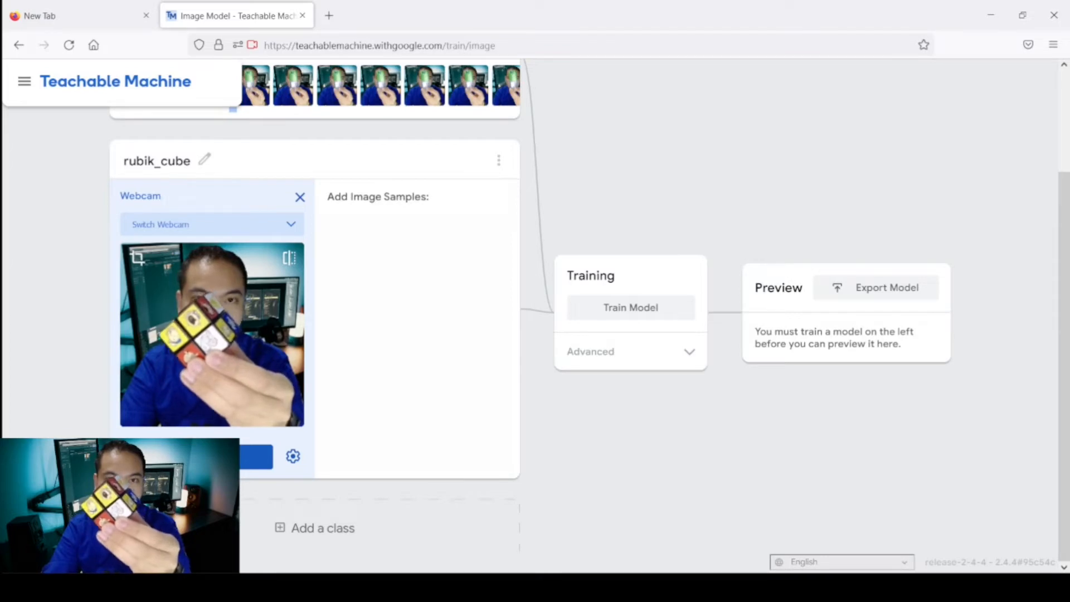
pyautogui.moveTo(195, 457); pyautogui.dragTo(196, 457)
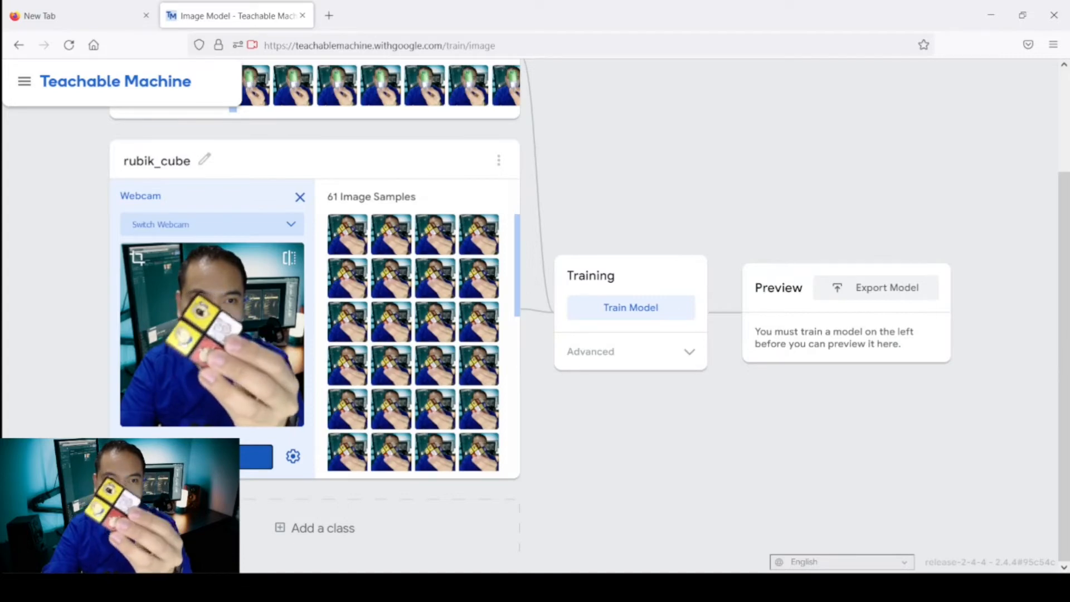
pyautogui.moveTo(195, 457); pyautogui.dragTo(195, 457)
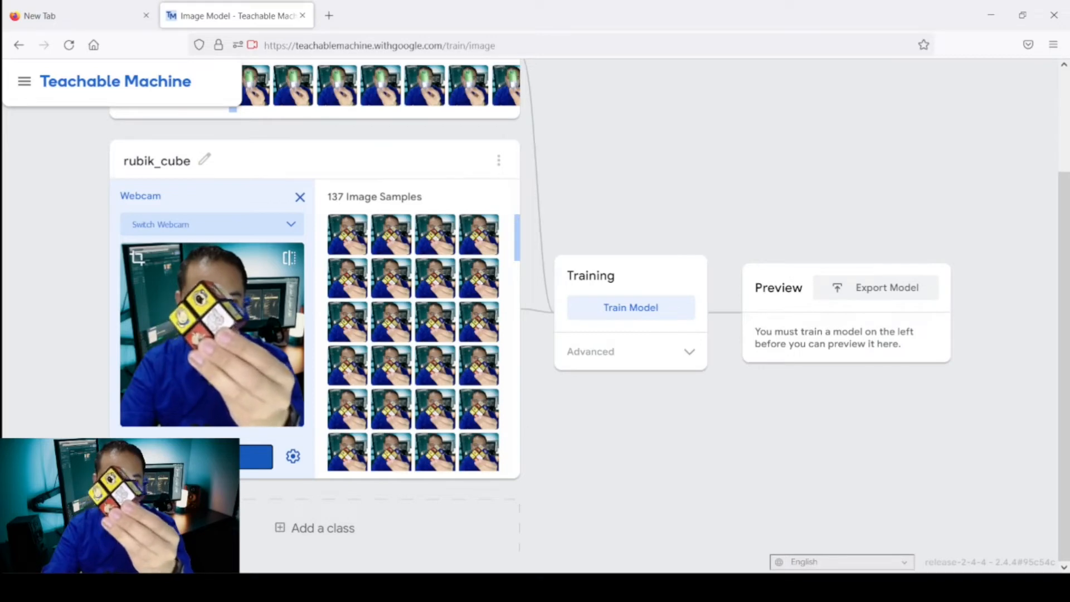
pyautogui.moveTo(195, 457); pyautogui.dragTo(195, 457)
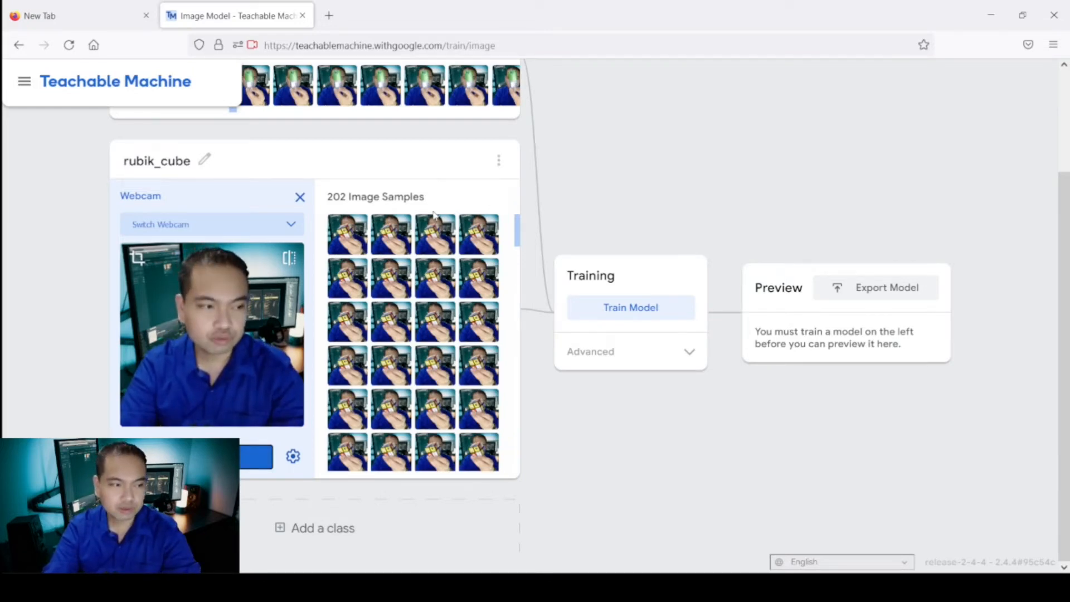
# Delete two rubik_cube image samples and close that class's webcam panel.
pyautogui.click(425, 225)
pyautogui.click(425, 226)
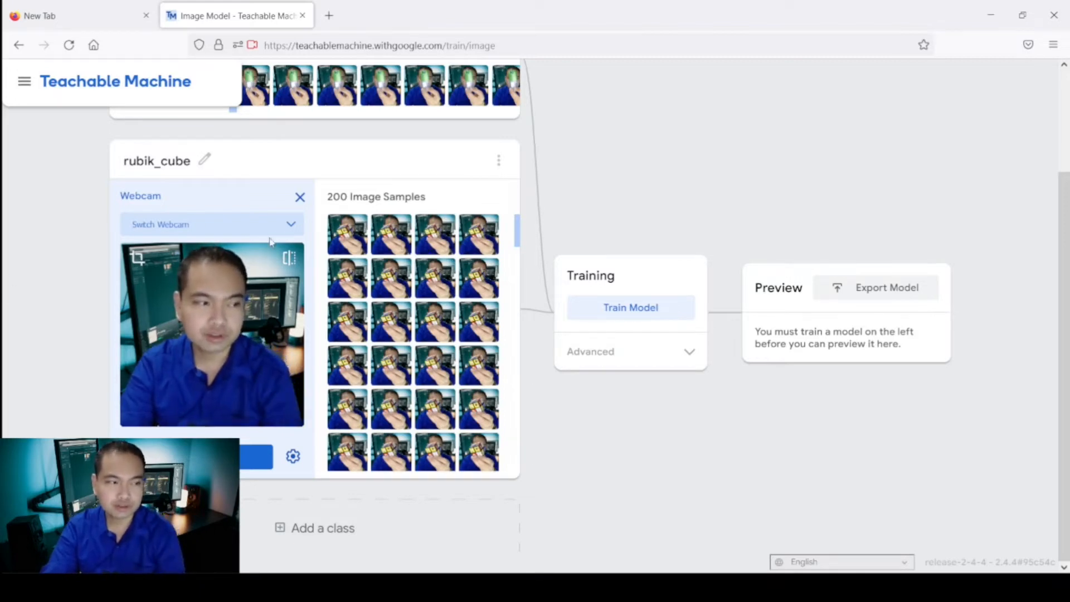
pyautogui.click(299, 197)
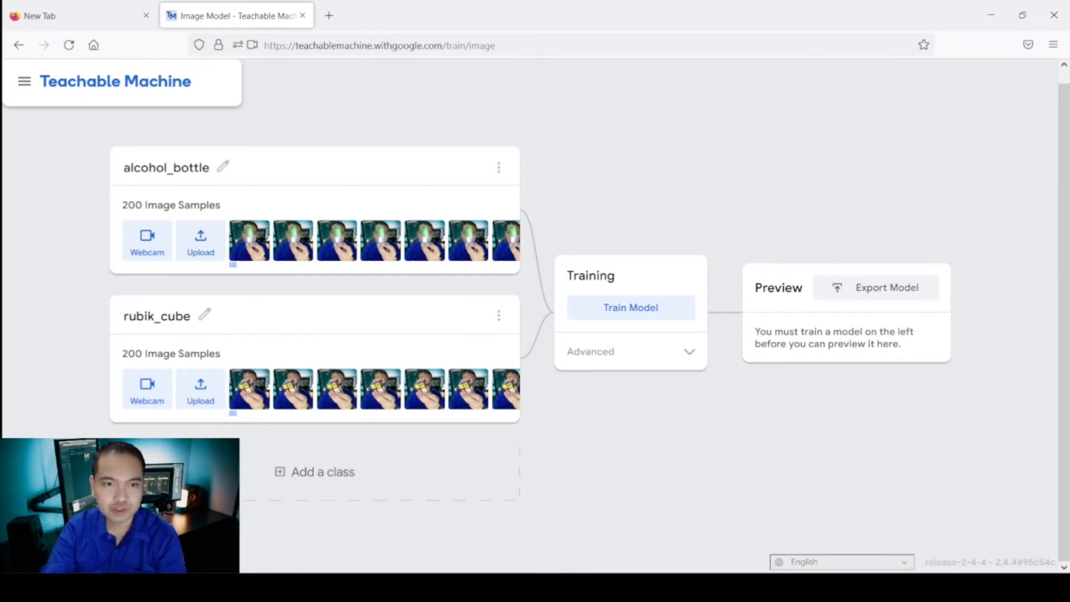
# Train the model and dismiss the notice about keeping the tab open.
pyautogui.click(671, 318)
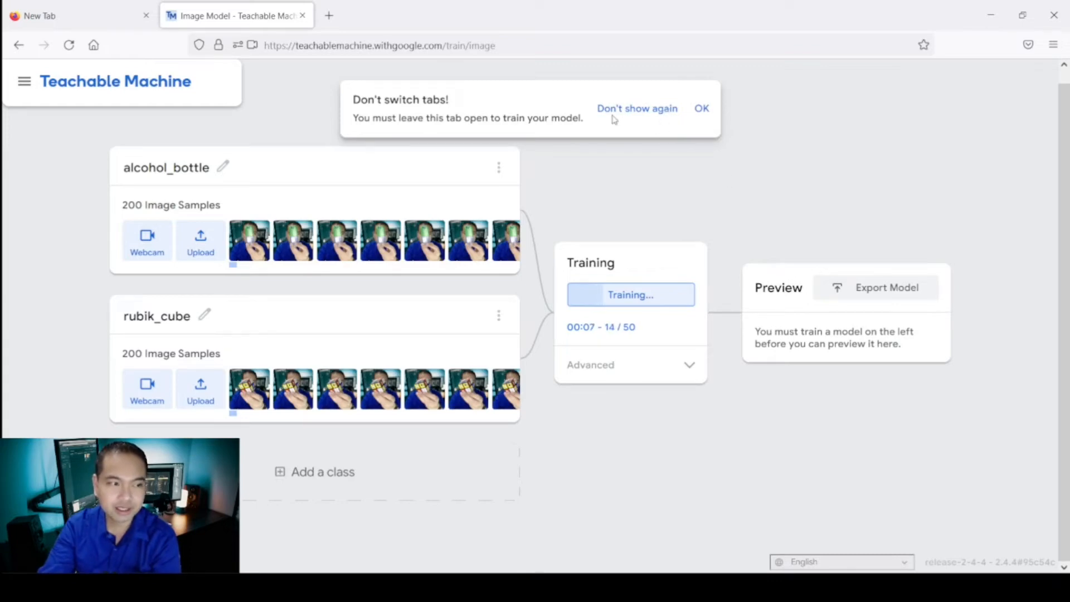
pyautogui.click(703, 114)
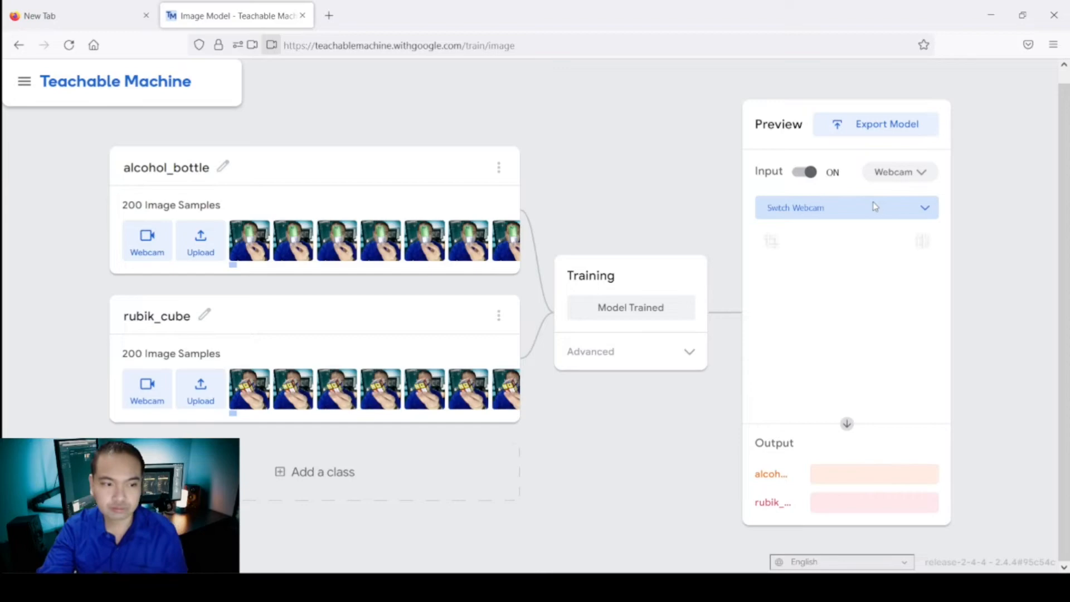
# Test the trained model in the webcam preview and switch the preview input off.
pyautogui.click(922, 179)
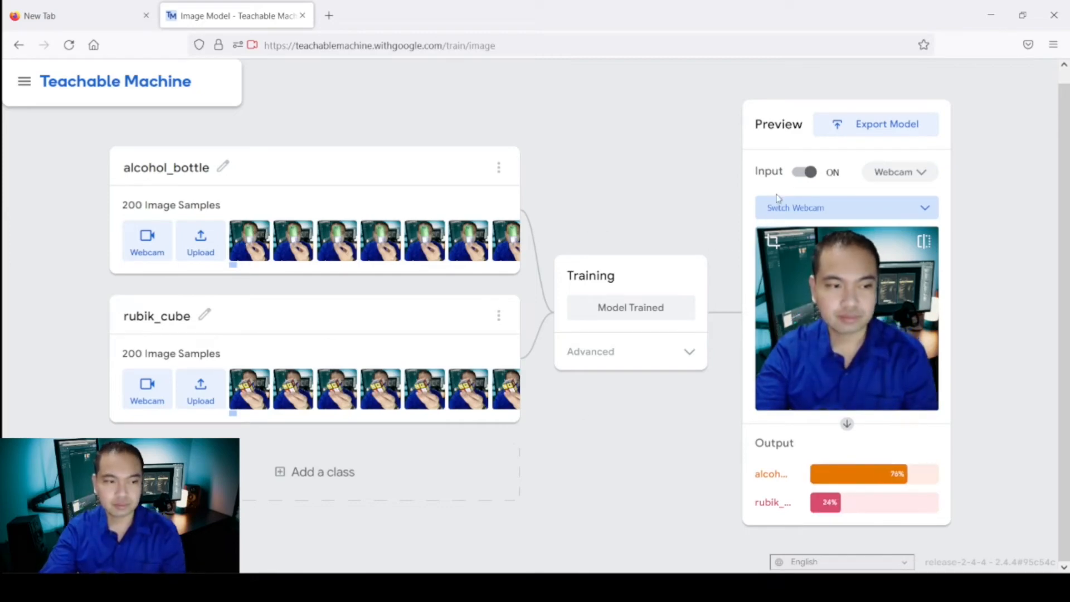
pyautogui.click(801, 177)
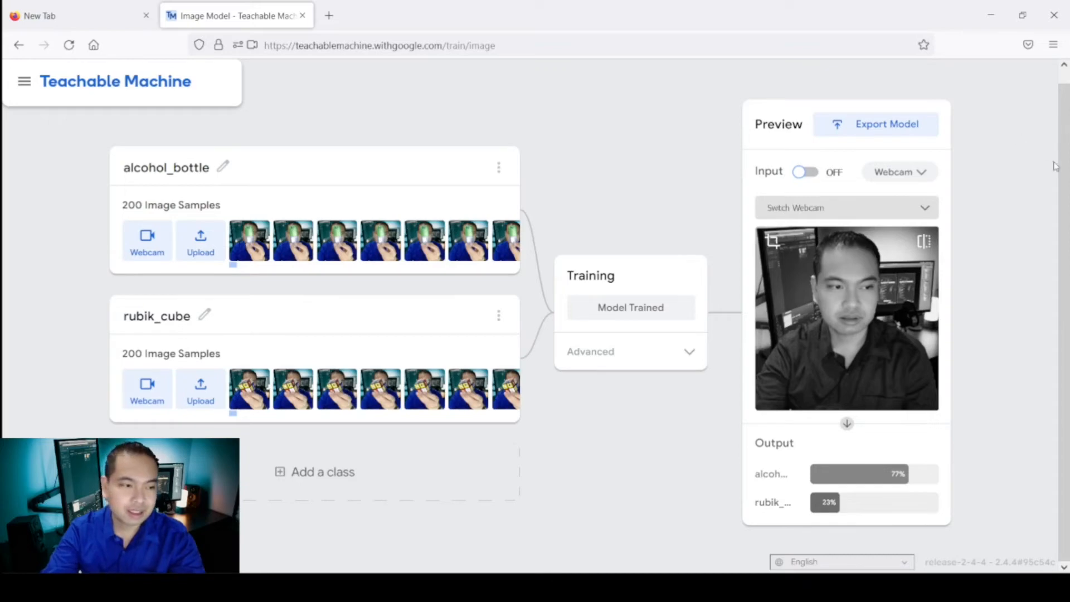
# Export the model for Tensorflow.js by uploading it as a shareable link, and copy the link.
pyautogui.click(904, 136)
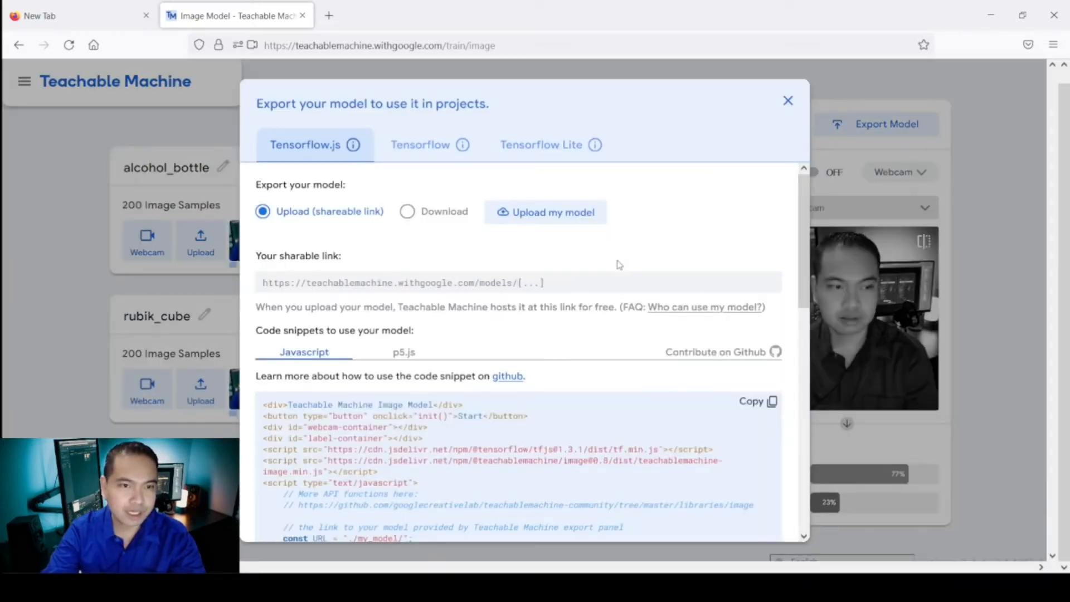
pyautogui.scroll(-5, 641, 429)
pyautogui.scroll(-1, 642, 428)
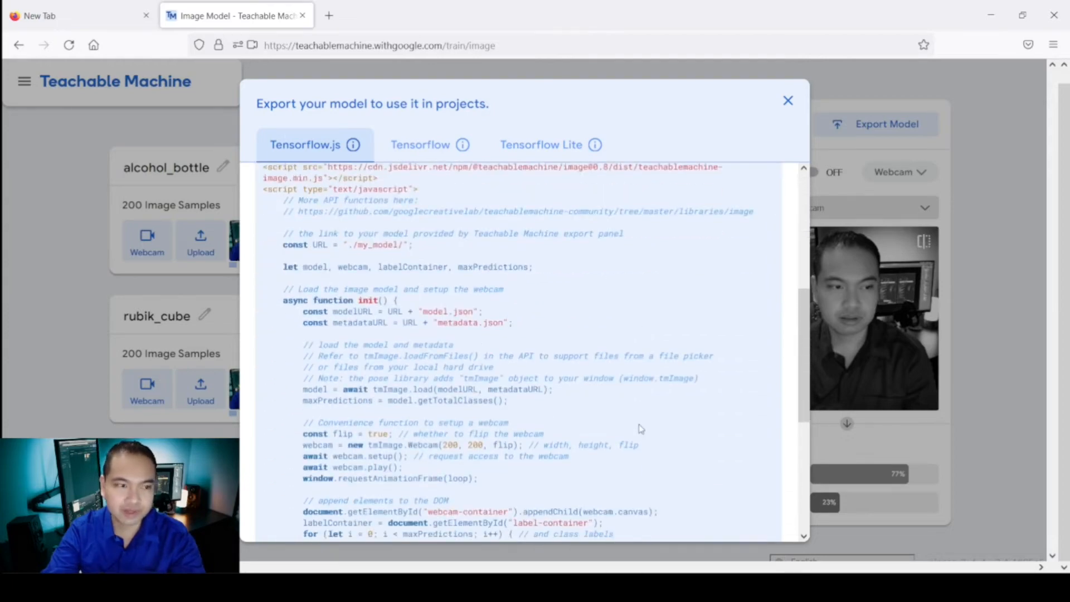
pyautogui.scroll(-3, 614, 397)
pyautogui.scroll(9, 615, 400)
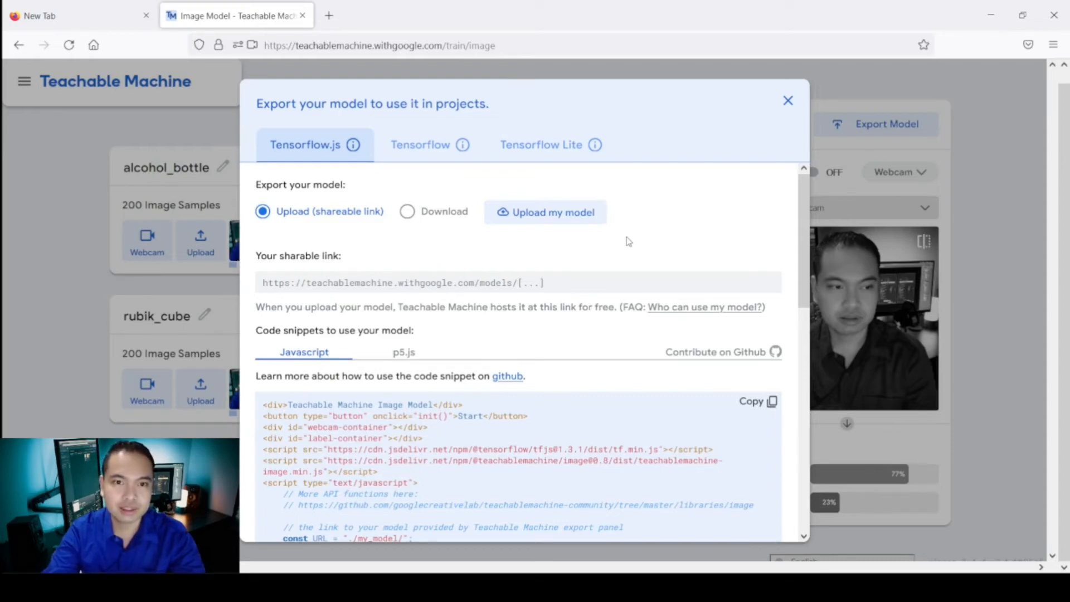
pyautogui.click(584, 225)
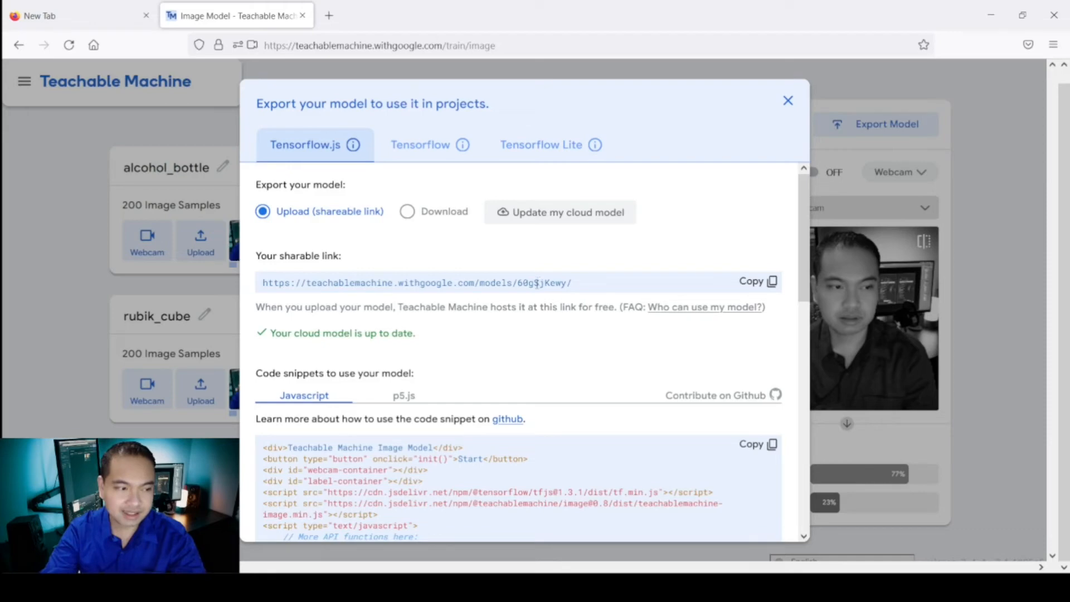
pyautogui.click(758, 288)
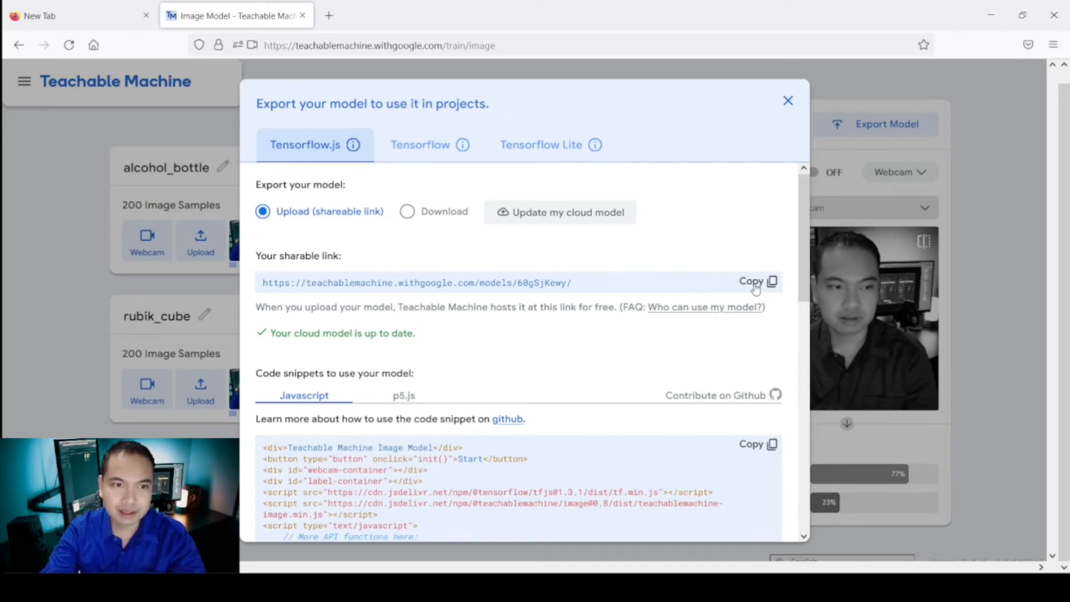
# Open the copied shareable model link in a new browser tab.
pyautogui.click(328, 16)
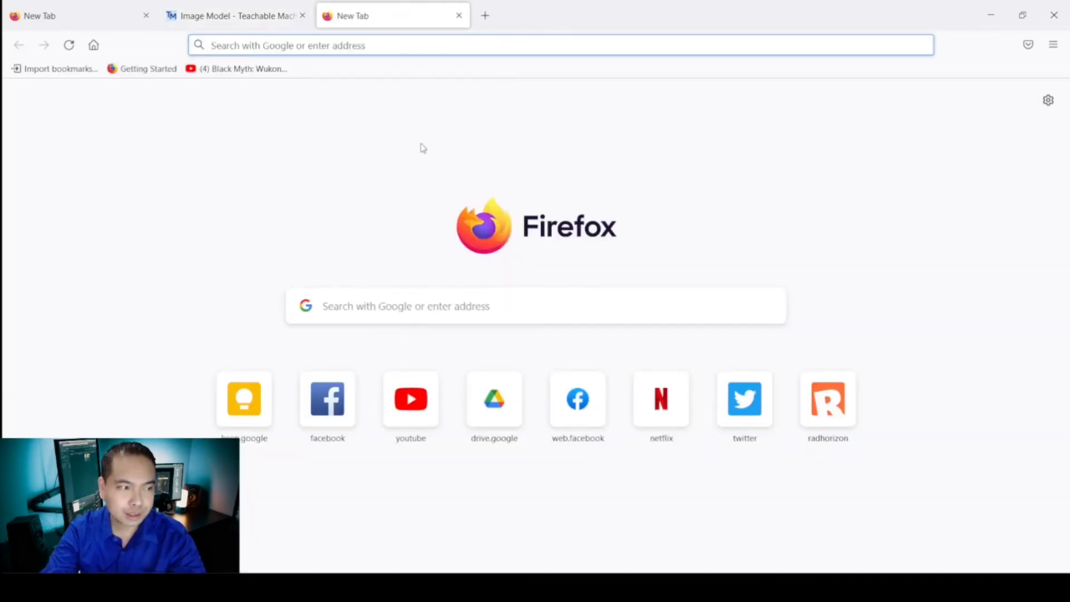
pyautogui.hotkey('ctrl', 'v')
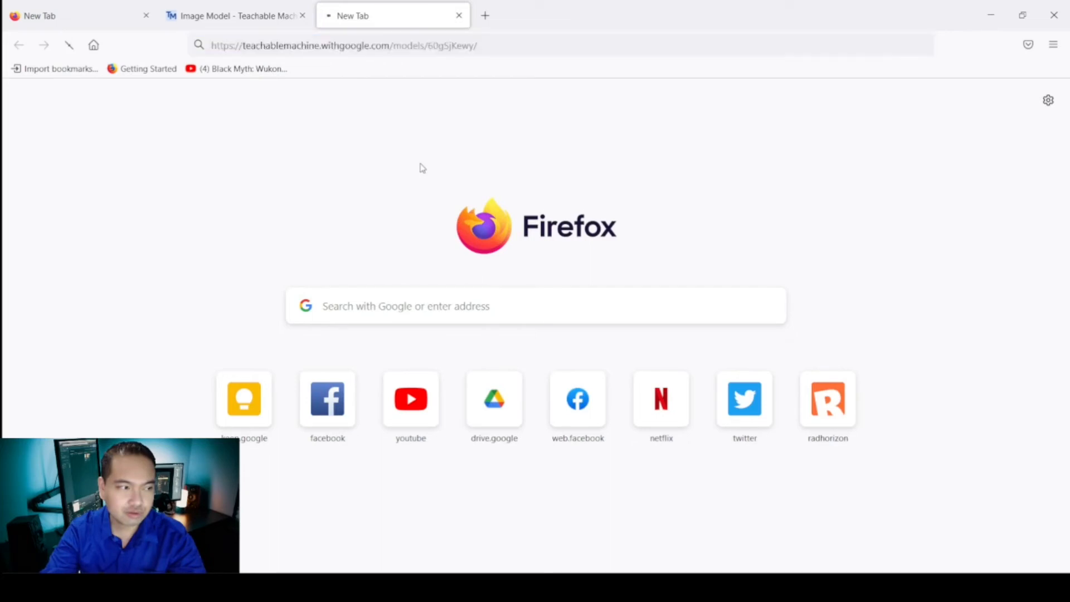
pyautogui.press('Return')
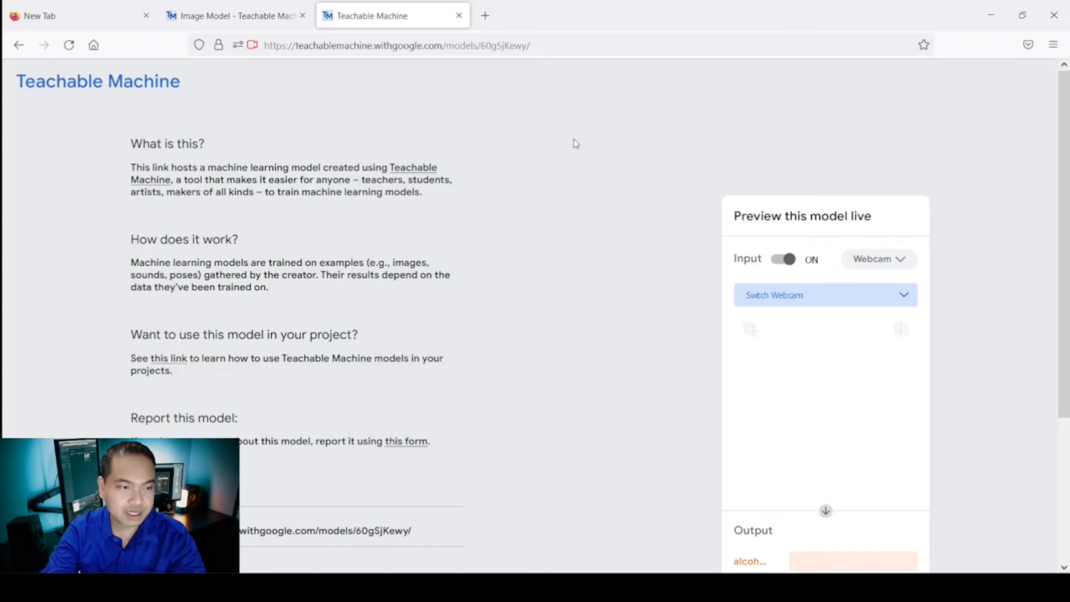
# Flip the camera in the hosted model's live preview and switch its input off.
pyautogui.click(908, 332)
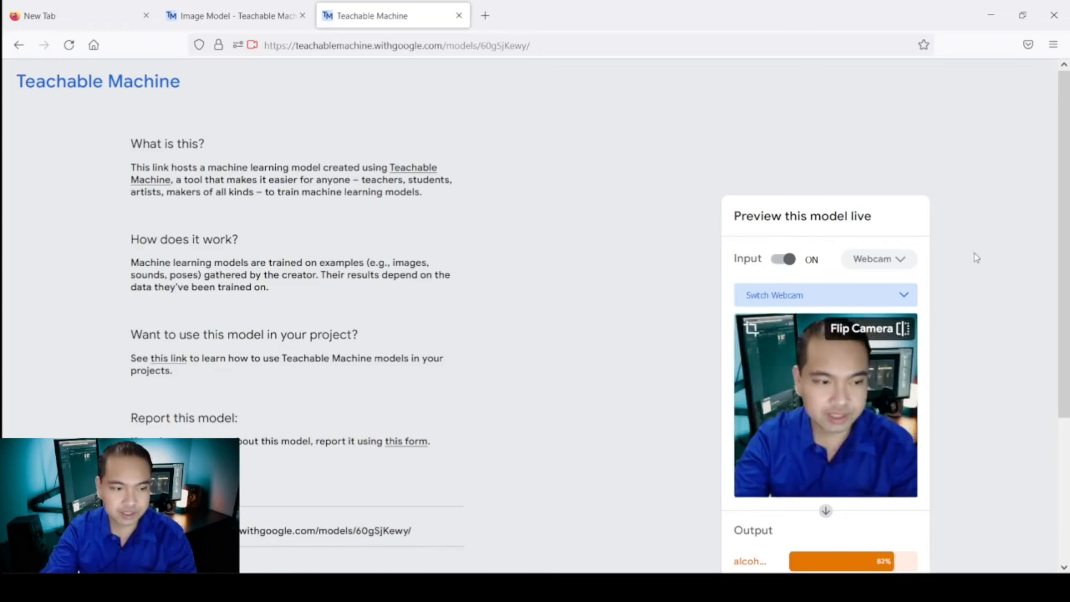
pyautogui.scroll(-3, 972, 261)
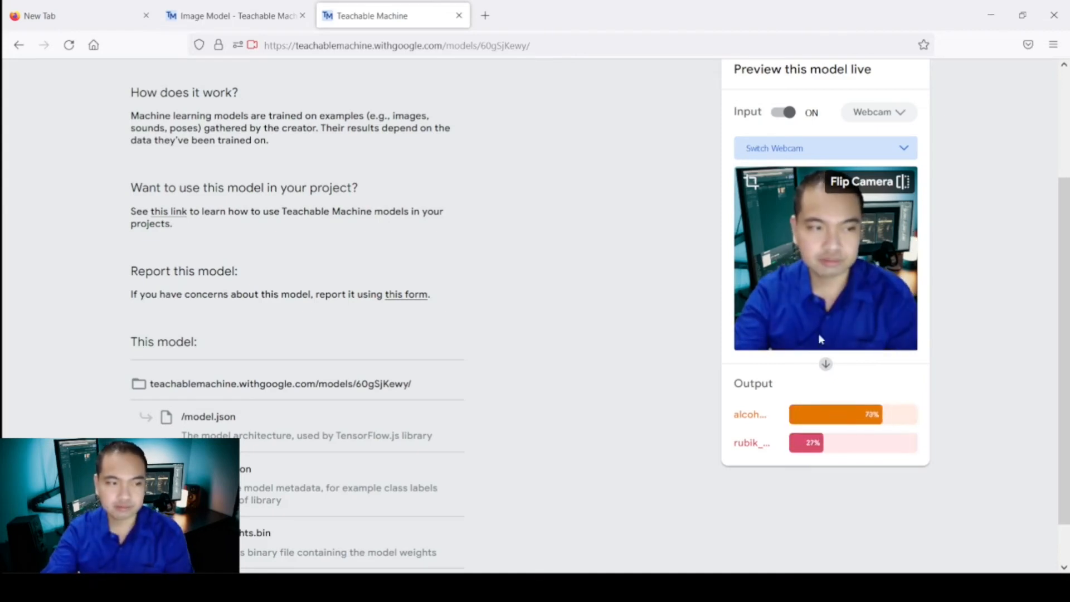
pyautogui.click(780, 113)
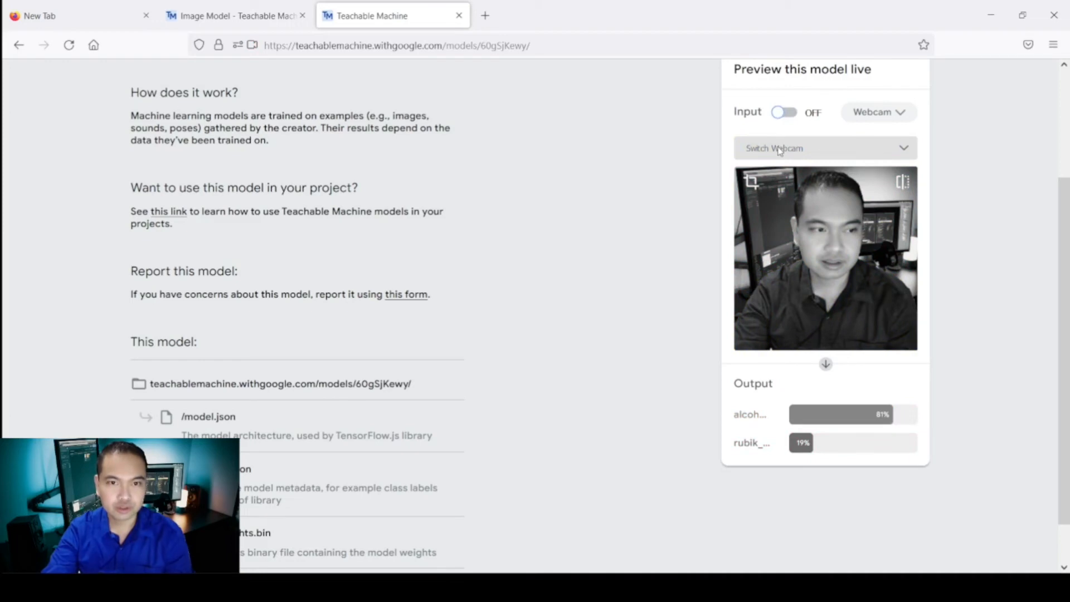